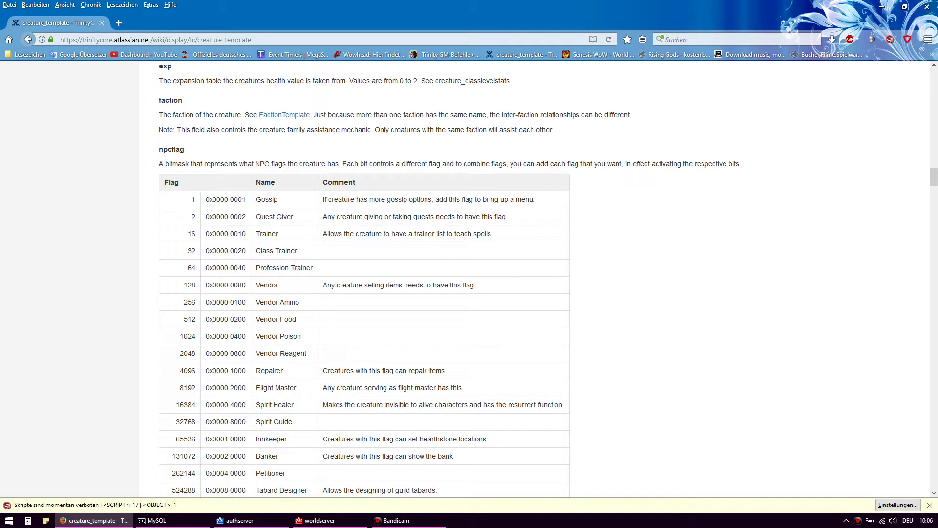
Review the npcflag table in the creature_template documentation, from Flight Master and Innkeeper down to Guild Banker, Spellclick and Mailbox.
{"action": "mouse_move", "coordinate": [295, 385]}
{"action": "left_mouse_down"}
{"action": "mouse_move", "coordinate": [256, 389]}
{"action": "mouse_move", "coordinate": [263, 406]}
{"action": "mouse_move", "coordinate": [300, 427]}
{"action": "mouse_move", "coordinate": [299, 413]}
{"action": "left_mouse_up"}
{"action": "left_click", "coordinate": [270, 388]}
{"action": "left_click", "coordinate": [298, 407]}
{"action": "scroll", "coordinate": [298, 410], "scroll_direction": "down", "scroll_amount": 2}
{"action": "double_click", "coordinate": [284, 374]}
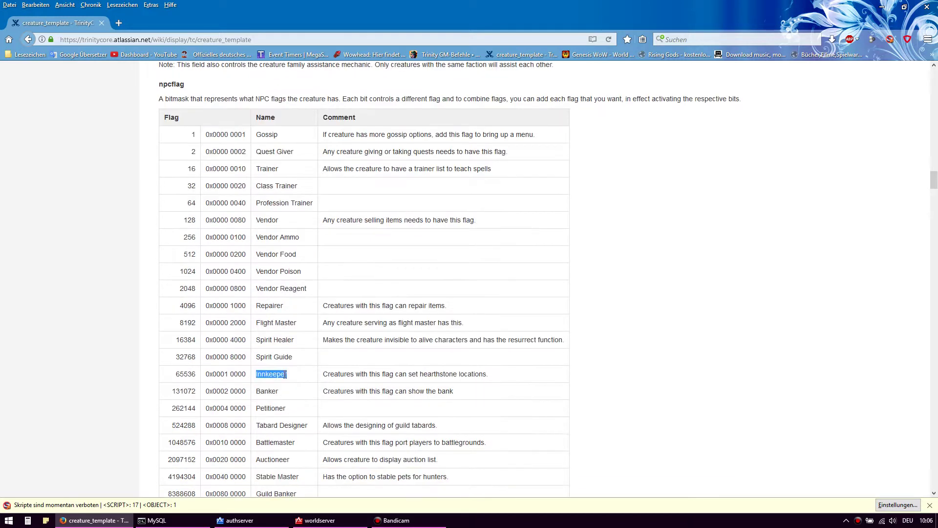
{"action": "double_click", "coordinate": [269, 391]}
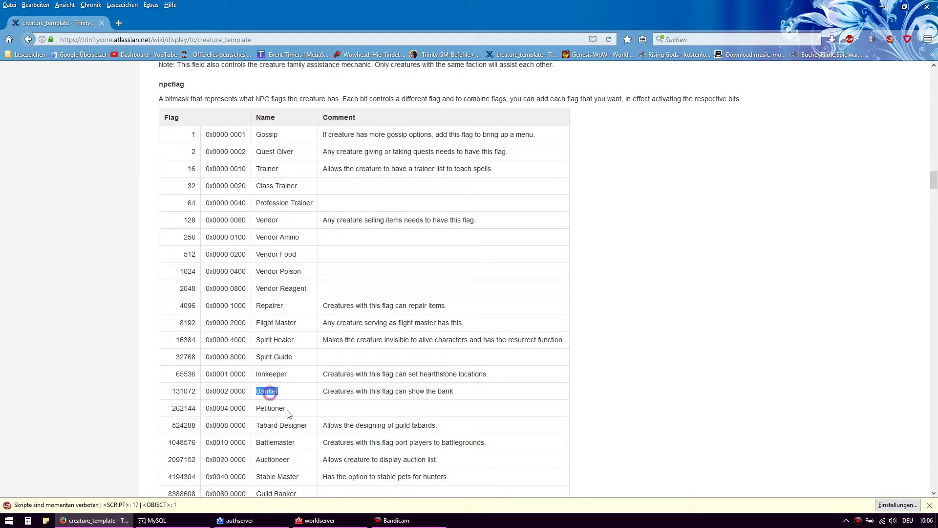
{"action": "double_click", "coordinate": [272, 408]}
{"action": "scroll", "coordinate": [282, 413], "scroll_direction": "down", "scroll_amount": 1}
{"action": "double_click", "coordinate": [274, 394]}
{"action": "scroll", "coordinate": [277, 381], "scroll_direction": "down", "scroll_amount": 2}
{"action": "double_click", "coordinate": [268, 363]}
{"action": "double_click", "coordinate": [275, 398]}
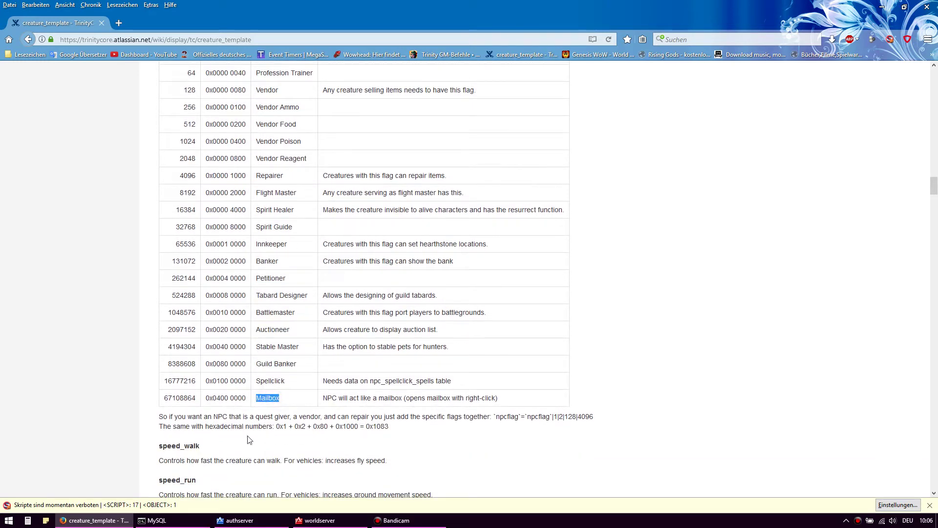
Read the speed_walk, speed_run, scale and rank field descriptions below the npcflag table.
{"action": "scroll", "coordinate": [307, 343], "scroll_direction": "down", "scroll_amount": 1}
{"action": "scroll", "coordinate": [307, 344], "scroll_direction": "down", "scroll_amount": 2}
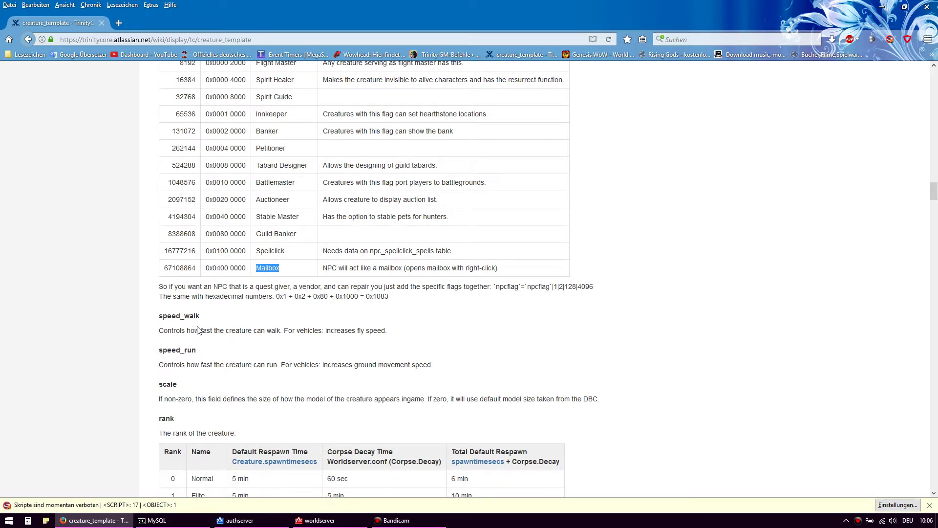
{"action": "scroll", "coordinate": [216, 319], "scroll_direction": "down", "scroll_amount": 3}
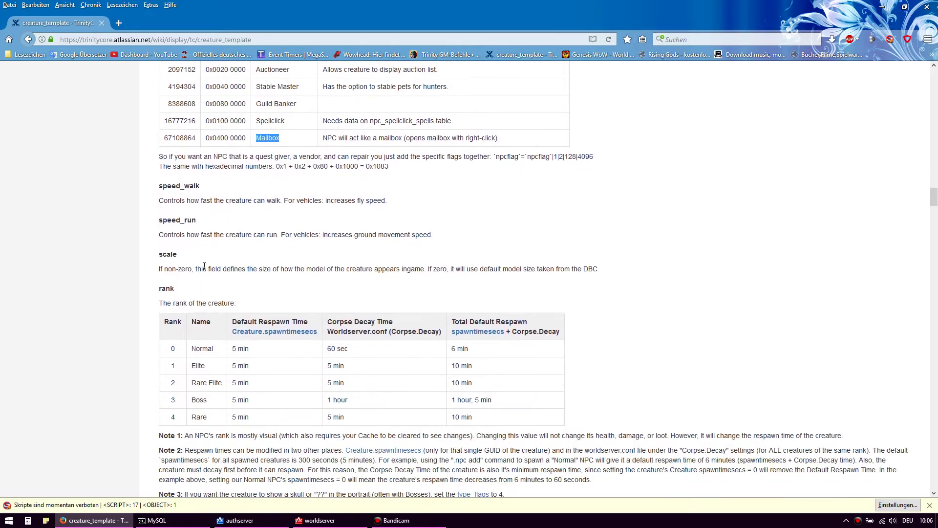
{"action": "scroll", "coordinate": [171, 334], "scroll_direction": "down", "scroll_amount": 1}
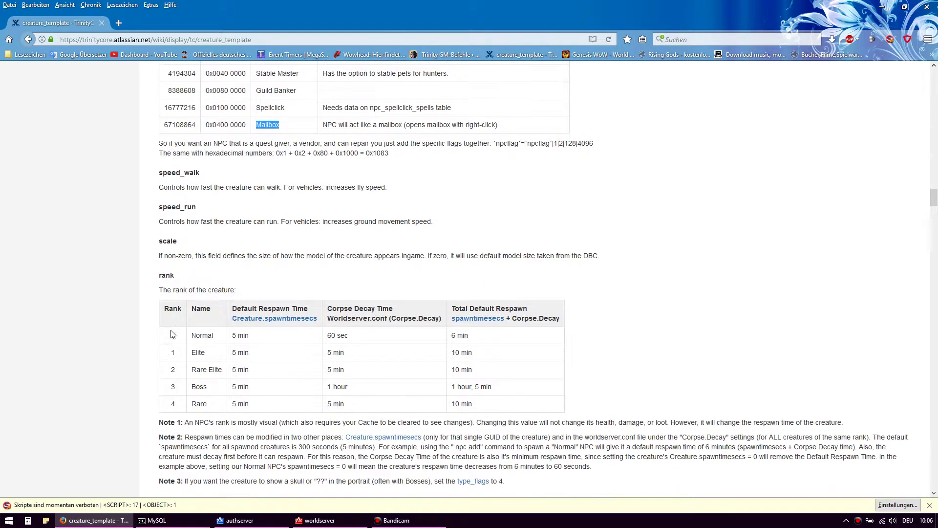
{"action": "left_click_drag", "start_coordinate": [159, 221], "coordinate": [264, 255]}
{"action": "left_click", "coordinate": [294, 219]}
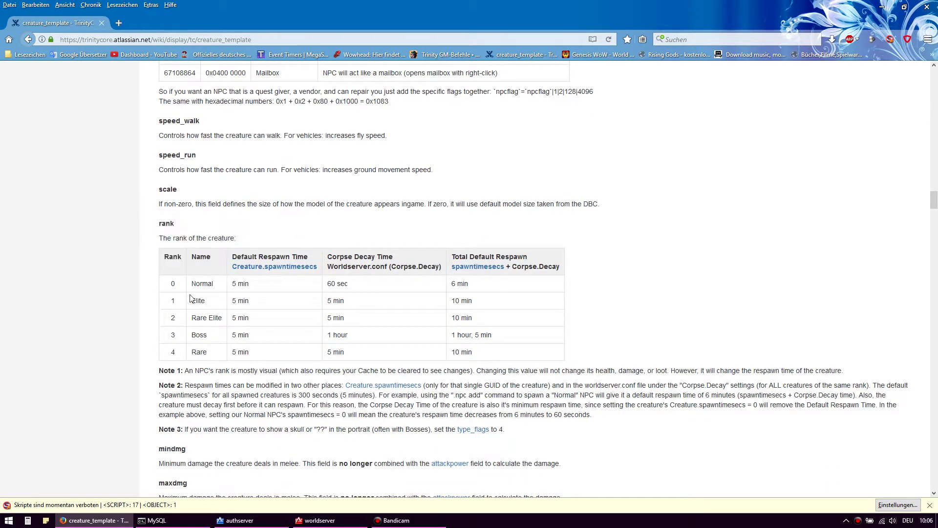
{"action": "scroll", "coordinate": [193, 298], "scroll_direction": "down", "scroll_amount": 1}
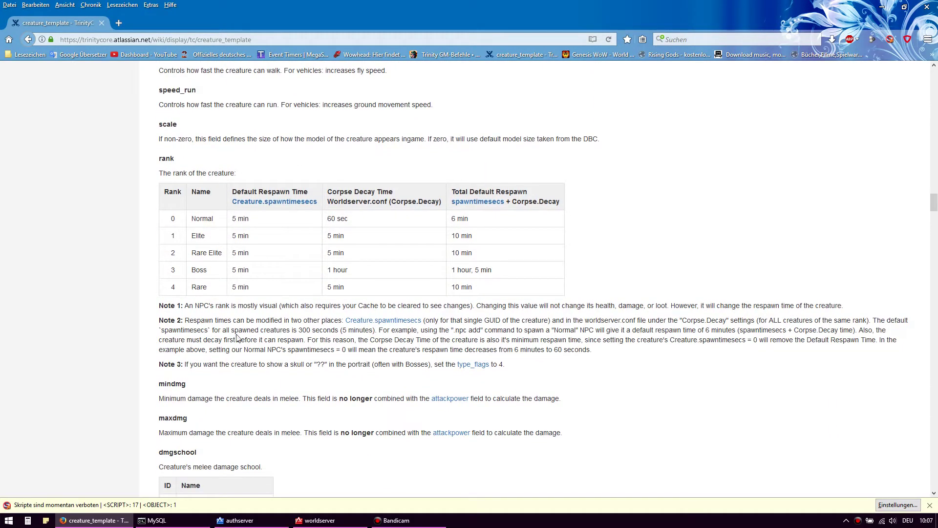
Examine the damage-related fields mindmg, maxdmg, dmgschool, attackpower and dmg_multiplier, and return towards the earlier fields.
{"action": "scroll", "coordinate": [215, 305], "scroll_direction": "down", "scroll_amount": 1}
{"action": "scroll", "coordinate": [214, 292], "scroll_direction": "down", "scroll_amount": 7}
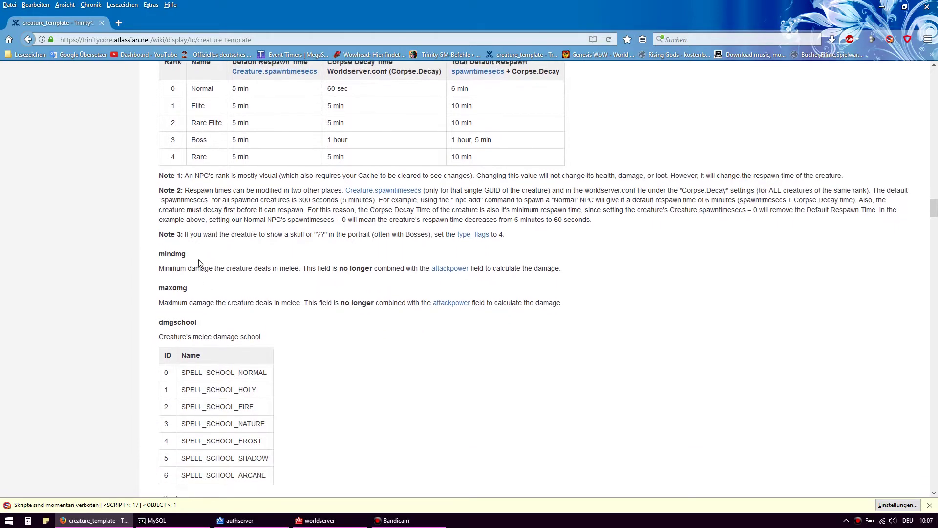
{"action": "scroll", "coordinate": [262, 178], "scroll_direction": "down", "scroll_amount": 1}
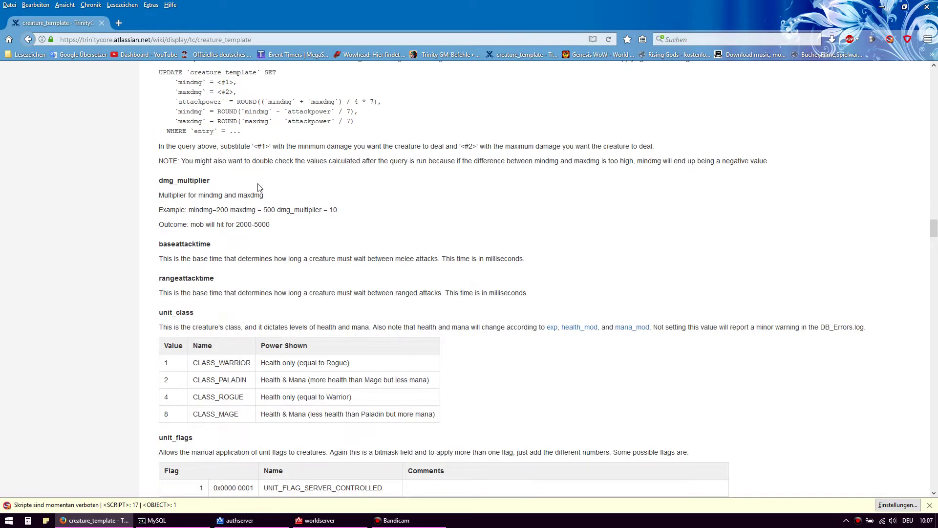
{"action": "scroll", "coordinate": [258, 239], "scroll_direction": "up", "scroll_amount": 5}
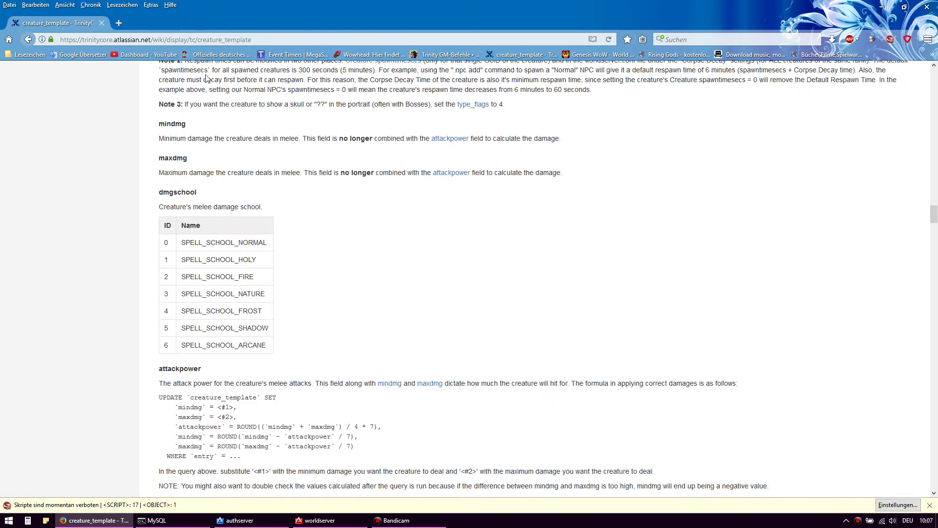
{"action": "scroll", "coordinate": [286, 215], "scroll_direction": "up", "scroll_amount": 15}
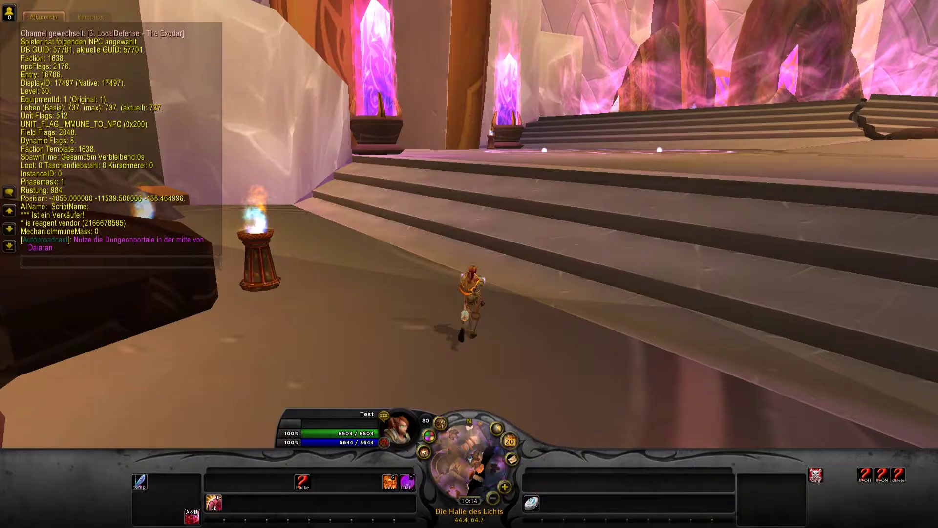
In World of Warcraft, move the test character onto the open platform and run the temp macro to spawn the pack-horse NPC.
{"action": "key", "text": "w"}
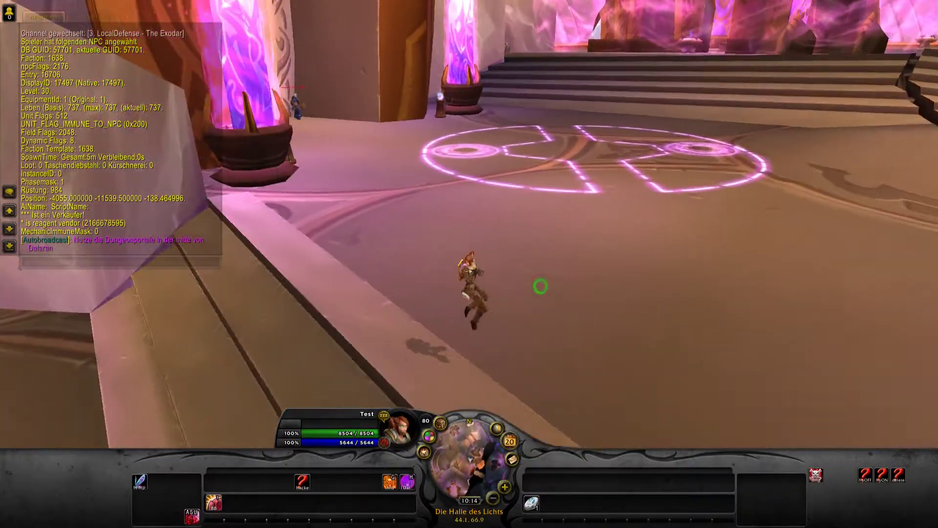
{"action": "key", "text": "space"}
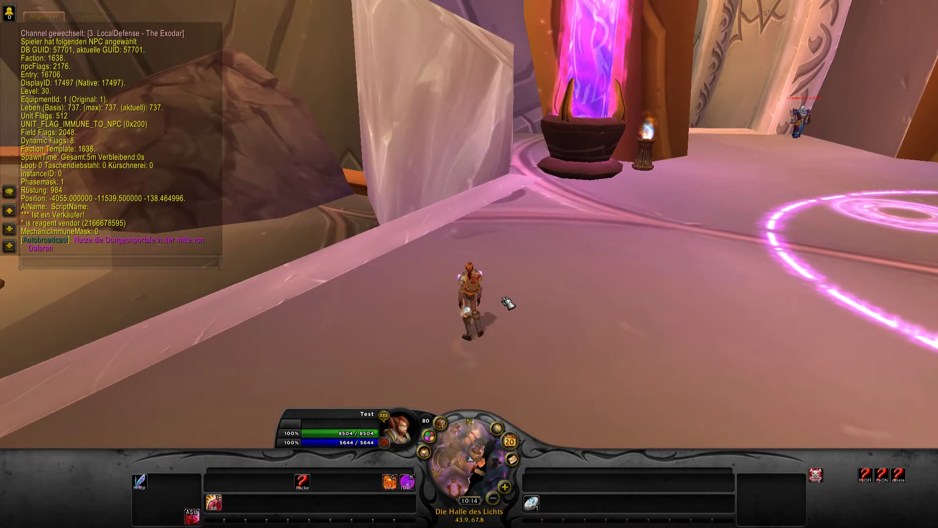
{"action": "key", "text": "d"}
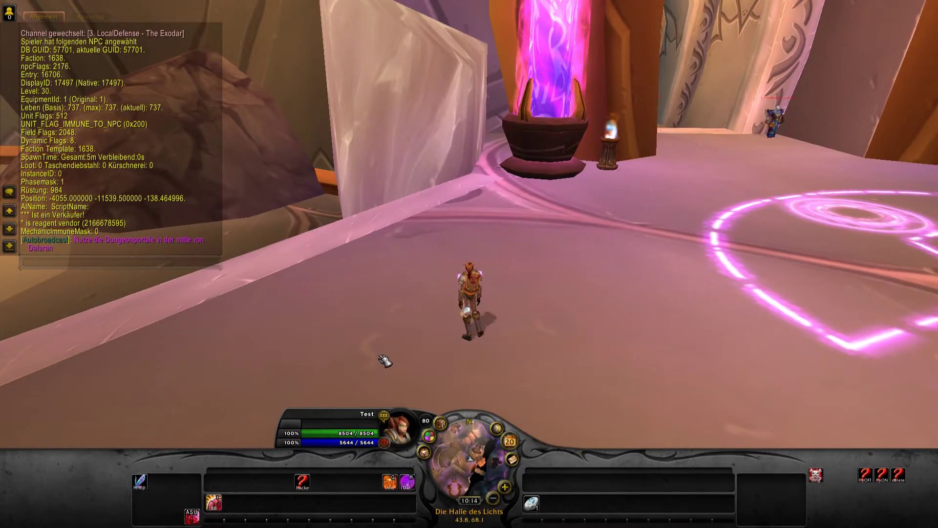
{"action": "key", "text": "Return"}
{"action": "key", "text": "Return"}
{"action": "key", "text": "w"}
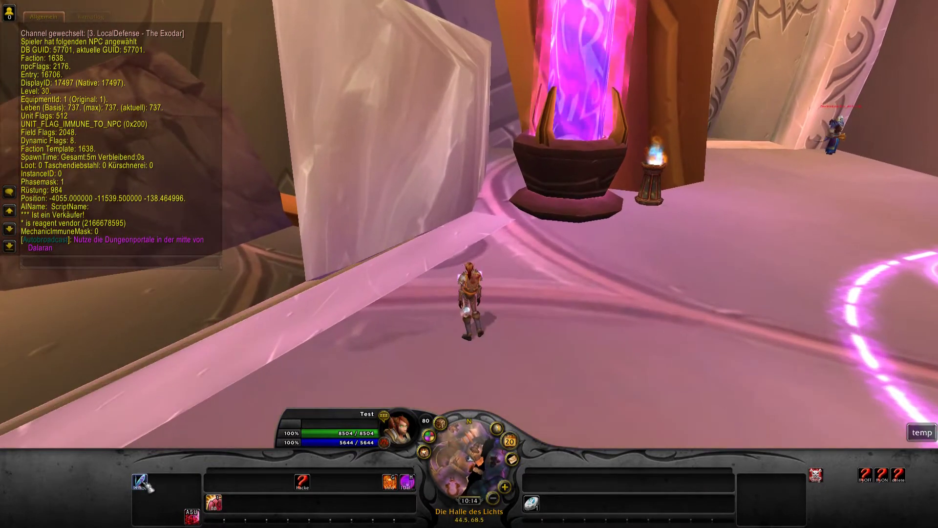
{"action": "left_click", "coordinate": [141, 482]}
{"action": "key", "text": "s"}
{"action": "key", "text": "d"}
Try out the vendor interaction of the Schattenhammerlasteneselchen NPC and close it again.
{"action": "left_click_drag", "start_coordinate": [495, 292], "coordinate": [508, 217]}
{"action": "right_click", "coordinate": [510, 216]}
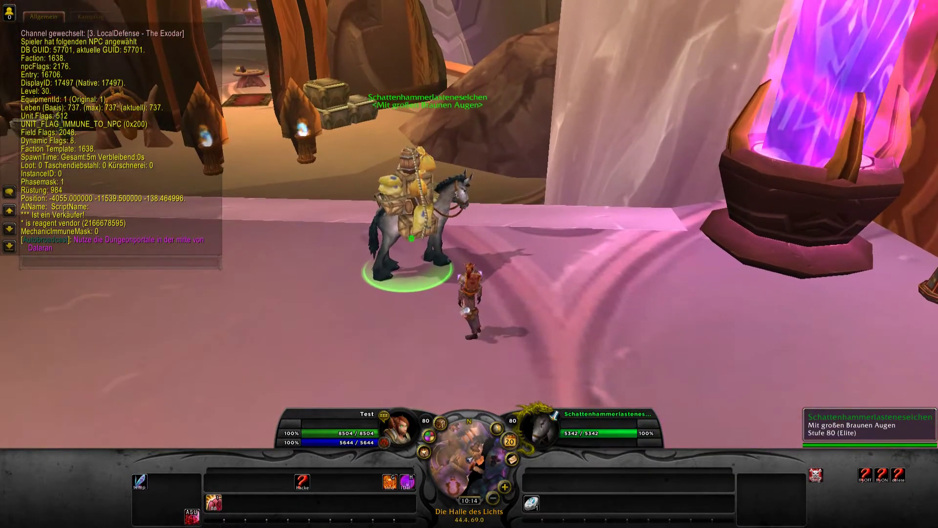
{"action": "left_click_drag", "start_coordinate": [510, 217], "coordinate": [525, 274]}
{"action": "key", "text": "Escape"}
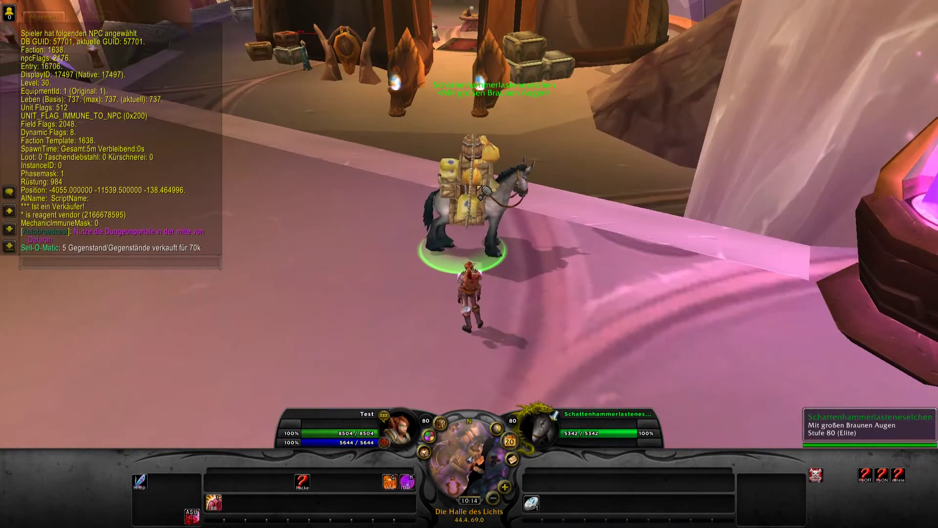
{"action": "key", "text": "space"}
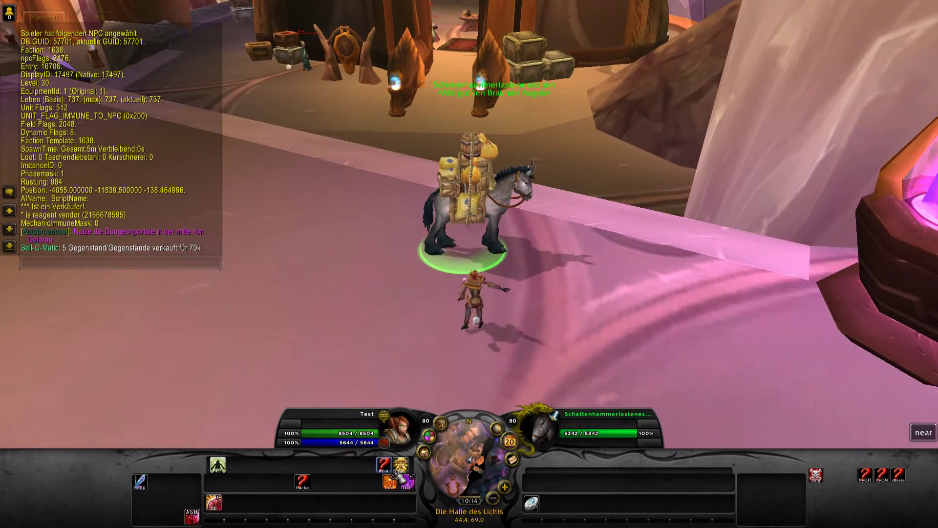
{"action": "left_click", "coordinate": [393, 484]}
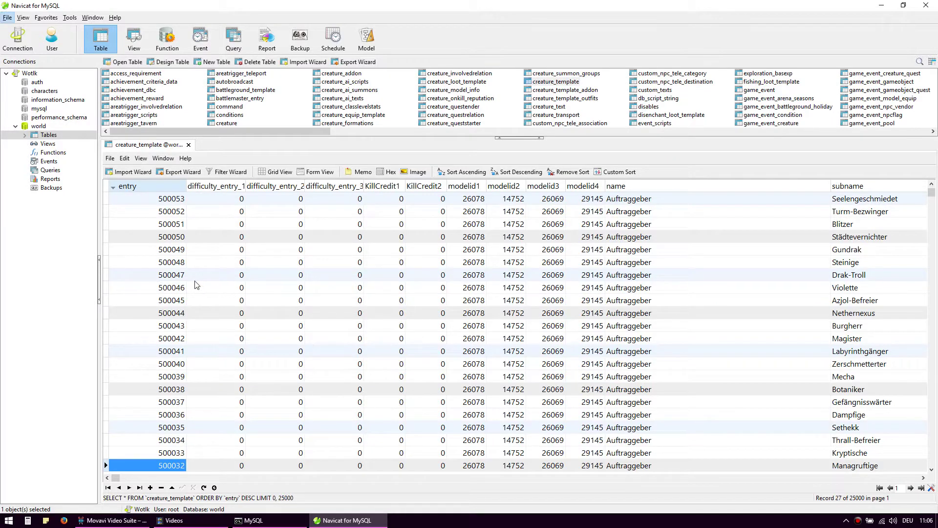
In Navicat, look through the highest entry numbers at the start of the creature_template table, including YoutubeNPC.
{"action": "left_click", "coordinate": [137, 98]}
{"action": "left_click", "coordinate": [142, 115]}
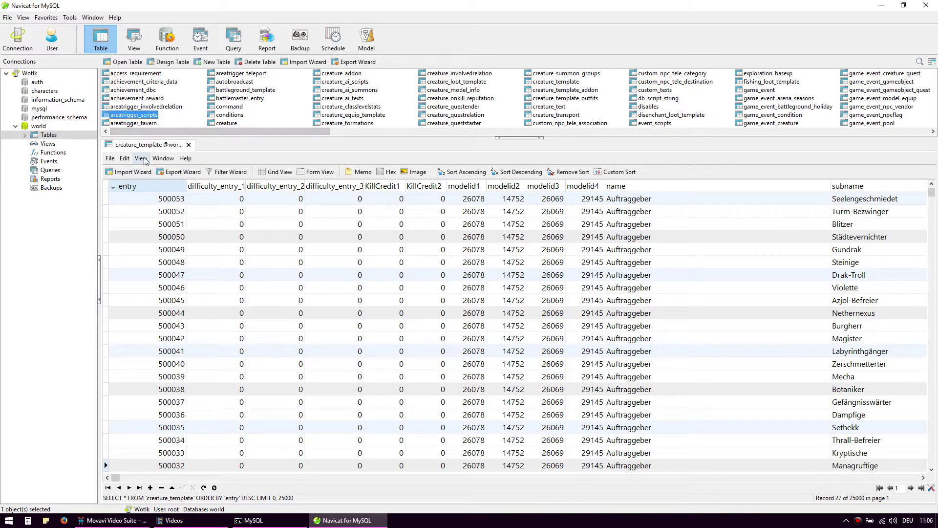
{"action": "left_click", "coordinate": [143, 340]}
{"action": "scroll", "coordinate": [145, 347], "scroll_direction": "down", "scroll_amount": 5}
{"action": "key", "text": "Up"}
{"action": "key", "text": "Up"}
{"action": "key", "text": "Up"}
{"action": "key", "text": "Up"}
{"action": "key", "text": "Up"}
{"action": "key", "text": "Up"}
{"action": "key", "text": "Up"}
{"action": "key", "text": "Up"}
{"action": "key", "text": "Up"}
{"action": "key", "text": "Up"}
{"action": "key", "text": "Up"}
{"action": "key", "text": "Up"}
{"action": "key", "text": "Up"}
{"action": "key", "text": "Up"}
{"action": "key", "text": "Up"}
{"action": "key", "text": "Up"}
{"action": "key", "text": "Up"}
{"action": "key", "text": "Up"}
{"action": "key", "text": "Up"}
{"action": "key", "text": "Up"}
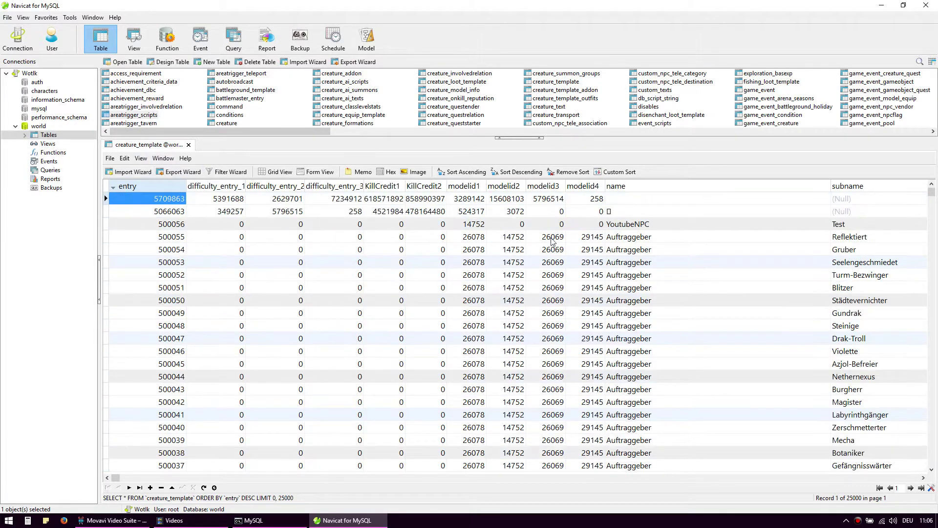
{"action": "key", "text": "Down"}
{"action": "key", "text": "Down"}
{"action": "key", "text": "Down"}
{"action": "key", "text": "Down"}
{"action": "key", "text": "Down"}
{"action": "key", "text": "Down"}
{"action": "key", "text": "Down"}
{"action": "key", "text": "Down"}
{"action": "key", "text": "Down"}
{"action": "key", "text": "Down"}
{"action": "key", "text": "Down"}
{"action": "key", "text": "Down"}
{"action": "key", "text": "Down"}
{"action": "key", "text": "Down"}
{"action": "key", "text": "Down"}
{"action": "key", "text": "Down"}
{"action": "key", "text": "Up"}
{"action": "key", "text": "Up"}
{"action": "key", "text": "Up"}
{"action": "key", "text": "Up"}
{"action": "key", "text": "Up"}
{"action": "key", "text": "Up"}
{"action": "key", "text": "Up"}
{"action": "key", "text": "Up"}
{"action": "key", "text": "Up"}
{"action": "key", "text": "Up"}
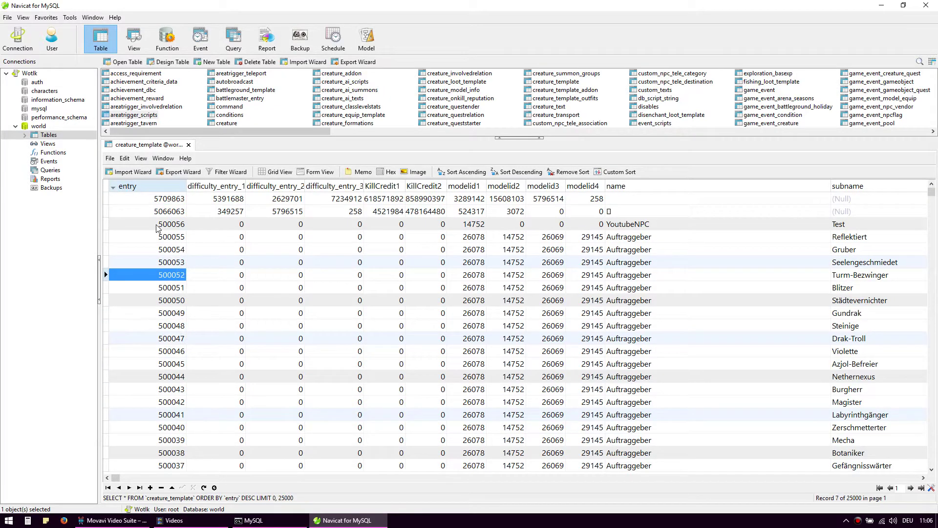
Browse down the creature_template records past the Auftraggeber NPCs to find the Schattenhammerlasteneselchen record.
{"action": "key", "text": "Down"}
{"action": "key", "text": "Down"}
{"action": "key", "text": "Down"}
{"action": "key", "text": "Down"}
{"action": "key", "text": "Down"}
{"action": "key", "text": "Down"}
{"action": "key", "text": "Down"}
{"action": "key", "text": "Down"}
{"action": "key", "text": "Down"}
{"action": "key", "text": "Down"}
{"action": "key", "text": "Down"}
{"action": "key", "text": "Down"}
{"action": "key", "text": "Down"}
{"action": "key", "text": "Down"}
{"action": "key", "text": "Down"}
{"action": "key", "text": "Down"}
{"action": "key", "text": "Down"}
{"action": "key", "text": "Down"}
{"action": "key", "text": "Down"}
{"action": "key", "text": "Down"}
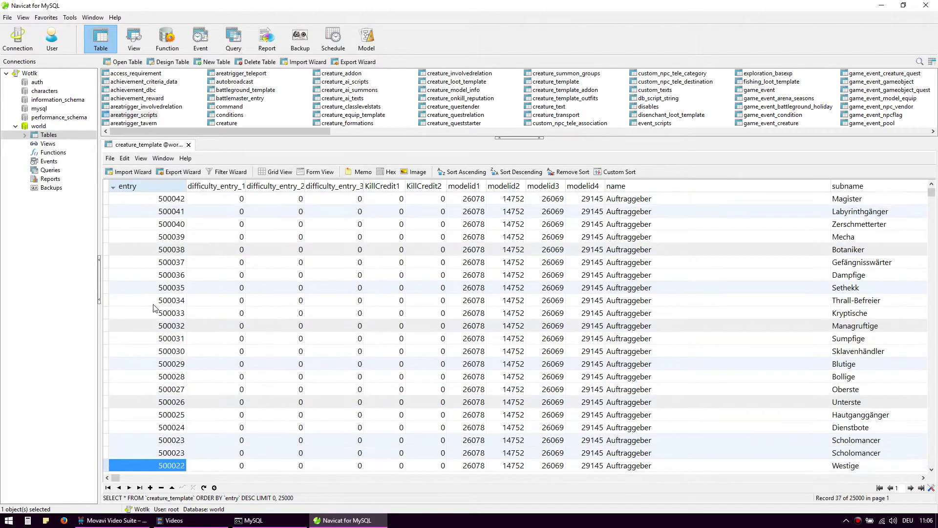
{"action": "key", "text": "Down"}
{"action": "key", "text": "Down"}
{"action": "key", "text": "Down"}
{"action": "key", "text": "Down"}
{"action": "key", "text": "Down"}
{"action": "key", "text": "Down"}
{"action": "key", "text": "Down"}
{"action": "key", "text": "Down"}
{"action": "key", "text": "Down"}
{"action": "key", "text": "Down"}
{"action": "key", "text": "Down"}
{"action": "key", "text": "Down"}
{"action": "key", "text": "Down"}
{"action": "key", "text": "Down"}
{"action": "key", "text": "Down"}
{"action": "key", "text": "Down"}
{"action": "key", "text": "Down"}
{"action": "key", "text": "Down"}
{"action": "key", "text": "Down"}
{"action": "key", "text": "Down"}
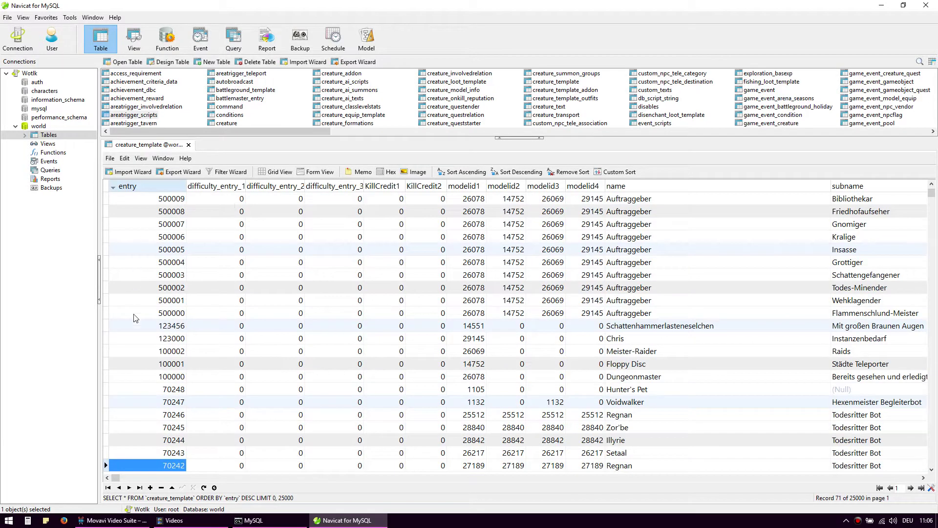
Select the Schattenhammerlasteneselchen record with entry 123456 and move to its difficulty_entry_1 field.
{"action": "double_click", "coordinate": [130, 326]}
{"action": "key", "text": "Up"}
{"action": "key", "text": "Up"}
{"action": "key", "text": "Down"}
{"action": "key", "text": "Down"}
{"action": "key", "text": "shift+Right"}
{"action": "key", "text": "shift+Right"}
{"action": "key", "text": "shift+Right"}
{"action": "key", "text": "shift+Right"}
{"action": "key", "text": "shift+Right"}
{"action": "key", "text": "shift+Right"}
{"action": "key", "text": "shift+Right"}
{"action": "key", "text": "shift+Right"}
{"action": "key", "text": "shift+Right"}
{"action": "key", "text": "shift+Right"}
{"action": "key", "text": "shift+Right"}
{"action": "key", "text": "shift+Right"}
{"action": "key", "text": "shift+Right"}
{"action": "key", "text": "shift+Right"}
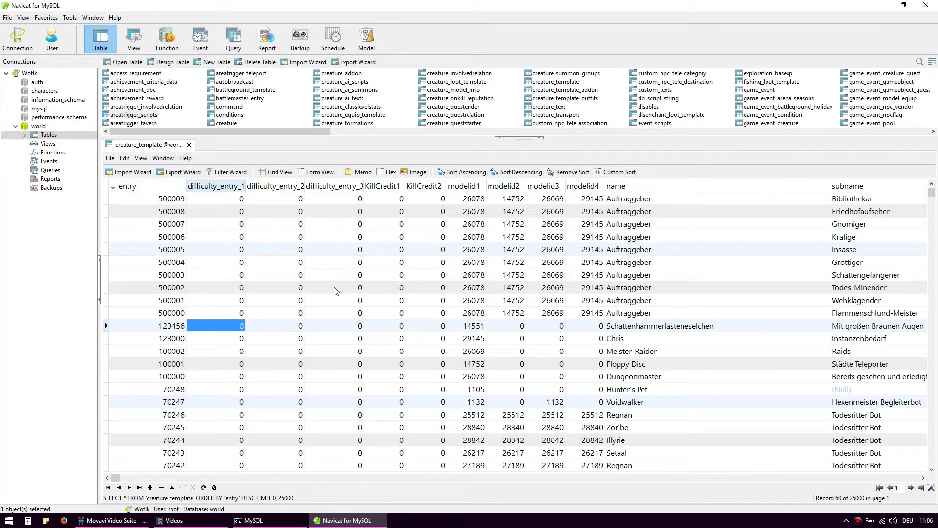
Select and copy the Schattenhammerlasteneselchen record's values from difficulty_entry_1 through WDBVerified.
{"action": "key", "text": "shift+Right"}
{"action": "key", "text": "shift+Right"}
{"action": "key", "text": "shift+Right"}
{"action": "key", "text": "shift+Right"}
{"action": "key", "text": "shift+Right"}
{"action": "key", "text": "shift+Right"}
{"action": "key", "text": "shift+Right"}
{"action": "key", "text": "shift+Right"}
{"action": "key", "text": "shift+Right"}
{"action": "key", "text": "shift+Right"}
{"action": "key", "text": "shift+Right"}
{"action": "key", "text": "shift+Right"}
{"action": "key", "text": "shift+Right"}
{"action": "key", "text": "shift+Right"}
{"action": "key", "text": "shift+Right"}
{"action": "key", "text": "shift+Right"}
{"action": "key", "text": "shift+Right"}
{"action": "key", "text": "shift+Right"}
{"action": "key", "text": "shift+Right"}
{"action": "key", "text": "shift+Right"}
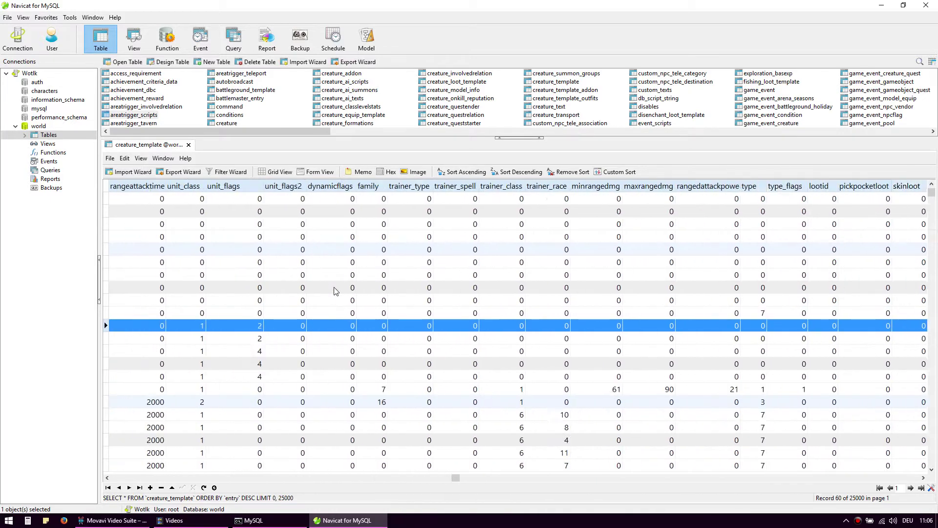
{"action": "key", "text": "shift+Right"}
{"action": "key", "text": "shift+Right"}
{"action": "key", "text": "shift+Right"}
{"action": "key", "text": "shift+Right"}
{"action": "key", "text": "shift+Right"}
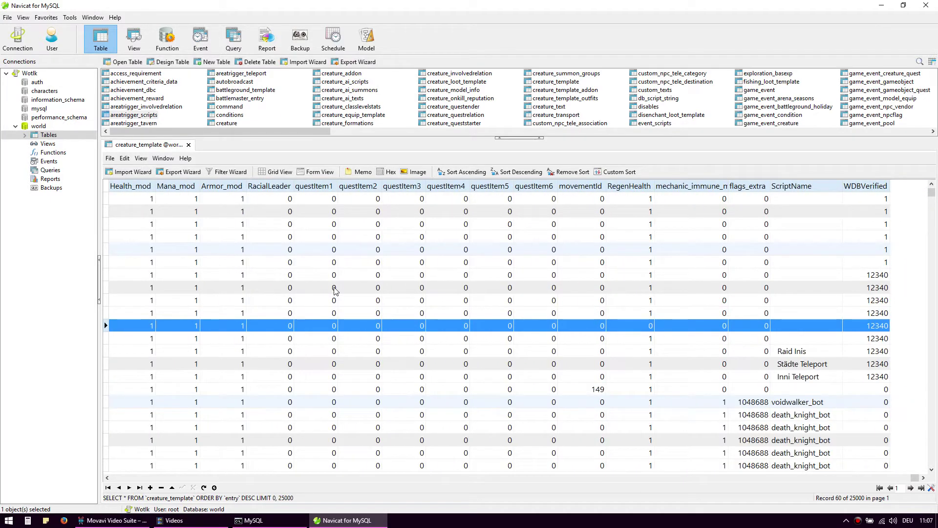
Paste the copied values into the record with entry 500056, starting at difficulty_entry_1.
{"action": "key", "text": "Down"}
{"action": "key", "text": "Home"}
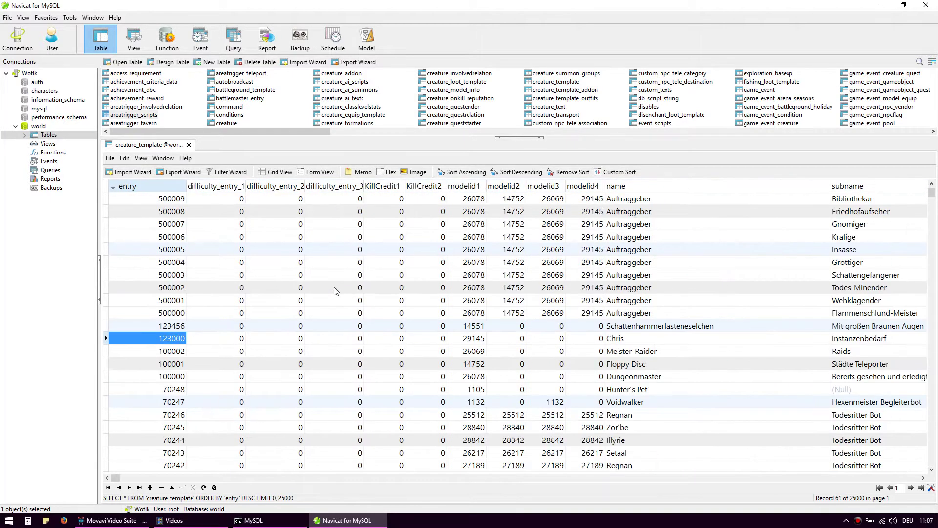
{"action": "key", "text": "Up"}
{"action": "key", "text": "Up"}
{"action": "key", "text": "Up"}
{"action": "key", "text": "Up"}
{"action": "key", "text": "Up"}
{"action": "key", "text": "Up"}
{"action": "key", "text": "Up"}
{"action": "key", "text": "Up"}
{"action": "key", "text": "Up"}
{"action": "key", "text": "Up"}
{"action": "key", "text": "Up"}
{"action": "key", "text": "Up"}
{"action": "key", "text": "Up"}
{"action": "key", "text": "Up"}
{"action": "key", "text": "Up"}
{"action": "key", "text": "Up"}
{"action": "key", "text": "Up"}
{"action": "key", "text": "Up"}
{"action": "key", "text": "Up"}
{"action": "key", "text": "Up"}
{"action": "key", "text": "Up"}
{"action": "key", "text": "Up"}
{"action": "key", "text": "Up"}
{"action": "key", "text": "Up"}
{"action": "key", "text": "Up"}
{"action": "key", "text": "Up"}
{"action": "key", "text": "Up"}
{"action": "key", "text": "Up"}
{"action": "key", "text": "Up"}
{"action": "key", "text": "Up"}
{"action": "key", "text": "Up"}
{"action": "key", "text": "Up"}
{"action": "key", "text": "Up"}
{"action": "key", "text": "Up"}
{"action": "key", "text": "Up"}
{"action": "key", "text": "Up"}
{"action": "key", "text": "Up"}
{"action": "key", "text": "Up"}
{"action": "key", "text": "Up"}
{"action": "key", "text": "Up"}
{"action": "key", "text": "Right"}
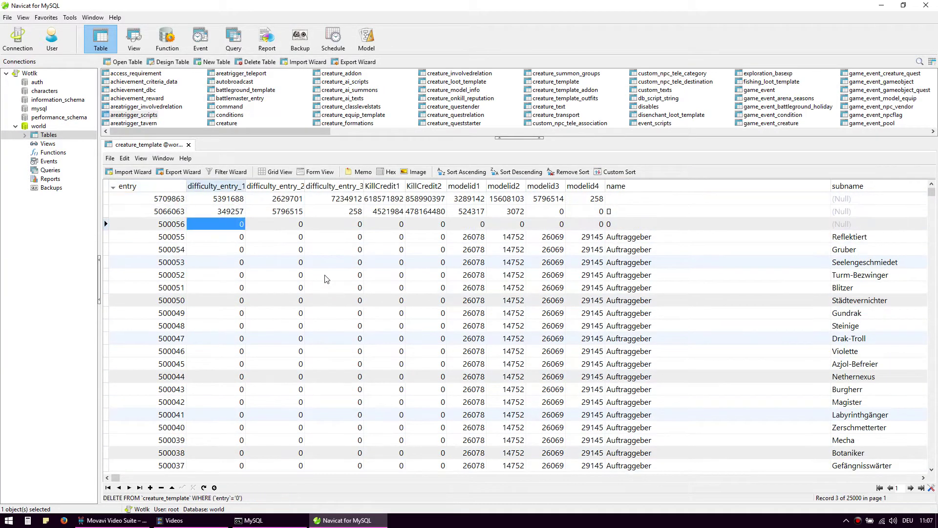
{"action": "key", "text": "ctrl+v"}
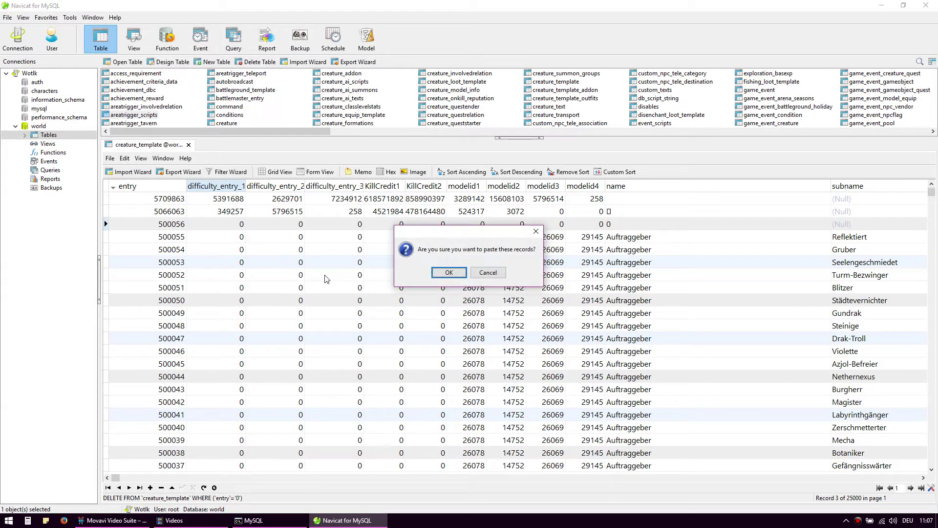
{"action": "key", "text": "Return"}
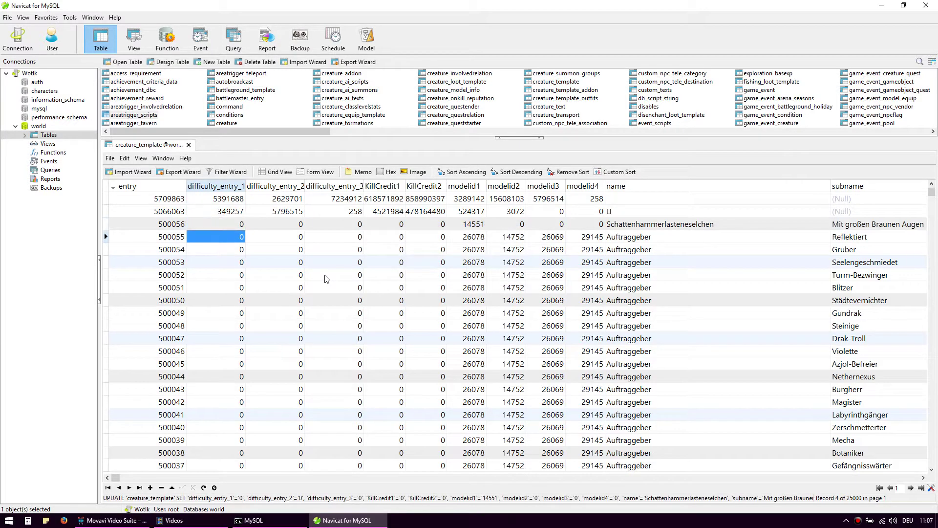
Look through the pasted fields of entry 500056, from the difficulty entries across to npcflag.
{"action": "key", "text": "Right"}
{"action": "key", "text": "Right"}
{"action": "key", "text": "Right"}
{"action": "key", "text": "Right"}
{"action": "key", "text": "Right"}
{"action": "key", "text": "Right"}
{"action": "key", "text": "Right"}
{"action": "key", "text": "Right"}
{"action": "key", "text": "Right"}
{"action": "key", "text": "Right"}
{"action": "key", "text": "Right"}
{"action": "key", "text": "Right"}
{"action": "key", "text": "Right"}
{"action": "key", "text": "Right"}
{"action": "key", "text": "Right"}
{"action": "key", "text": "Right"}
{"action": "key", "text": "Right"}
{"action": "key", "text": "Right"}
{"action": "key", "text": "Right"}
{"action": "key", "text": "Left"}
{"action": "key", "text": "Left"}
{"action": "key", "text": "Left"}
{"action": "key", "text": "Left"}
{"action": "key", "text": "Left"}
{"action": "key", "text": "Left"}
{"action": "key", "text": "Left"}
{"action": "key", "text": "Left"}
{"action": "key", "text": "Left"}
{"action": "key", "text": "Left"}
{"action": "key", "text": "Left"}
{"action": "key", "text": "Left"}
{"action": "key", "text": "Left"}
{"action": "key", "text": "Left"}
{"action": "key", "text": "Left"}
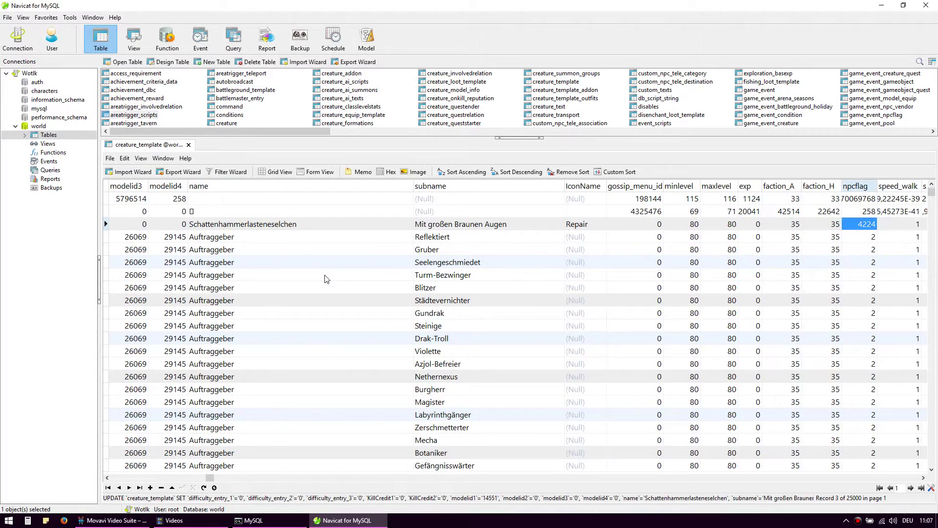
Examine the model IDs of the Auftraggeber records directly below entry 500056.
{"action": "key", "text": "Right"}
{"action": "key", "text": "Down"}
{"action": "key", "text": "Up"}
{"action": "key", "text": "Down"}
{"action": "key", "text": "Down"}
{"action": "key", "text": "Up"}
{"action": "key", "text": "Down"}
{"action": "key", "text": "Right"}
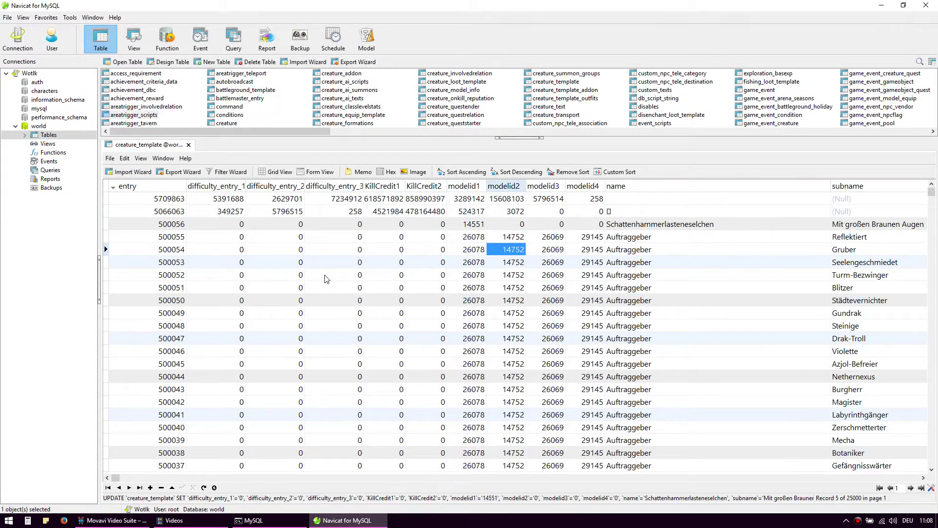
Set modelid1 of entry 500056 to 14752.
{"action": "key", "text": "Down"}
{"action": "key", "text": "Up"}
{"action": "key", "text": "Up"}
{"action": "key", "text": "Up"}
{"action": "key", "text": "Left"}
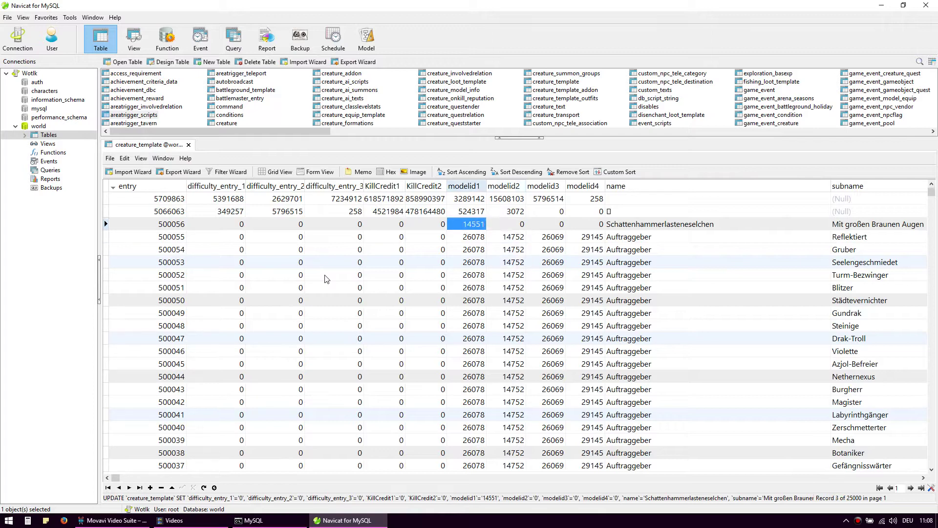
{"action": "key", "text": "Right"}
Set the name of entry 500056 to YoutubeNPC and its subname to Test, and save the record.
{"action": "key", "text": "Right"}
{"action": "key", "text": "Right"}
{"action": "key", "text": "Right"}
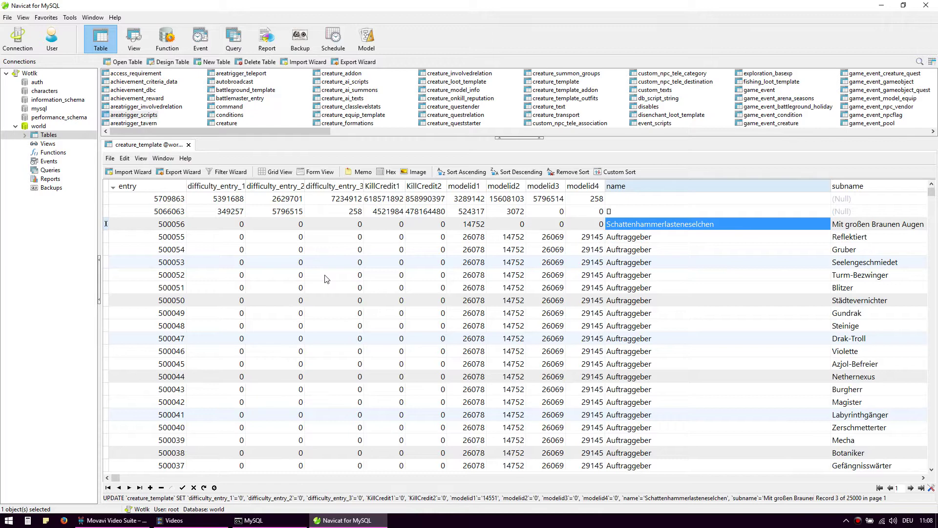
{"action": "type", "text": "YoutubeNPC"}
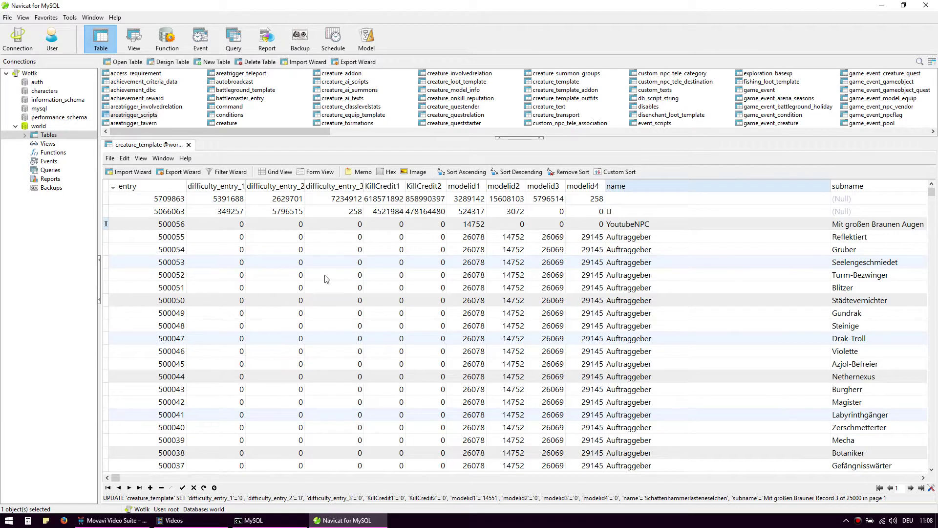
{"action": "key", "text": "Tab"}
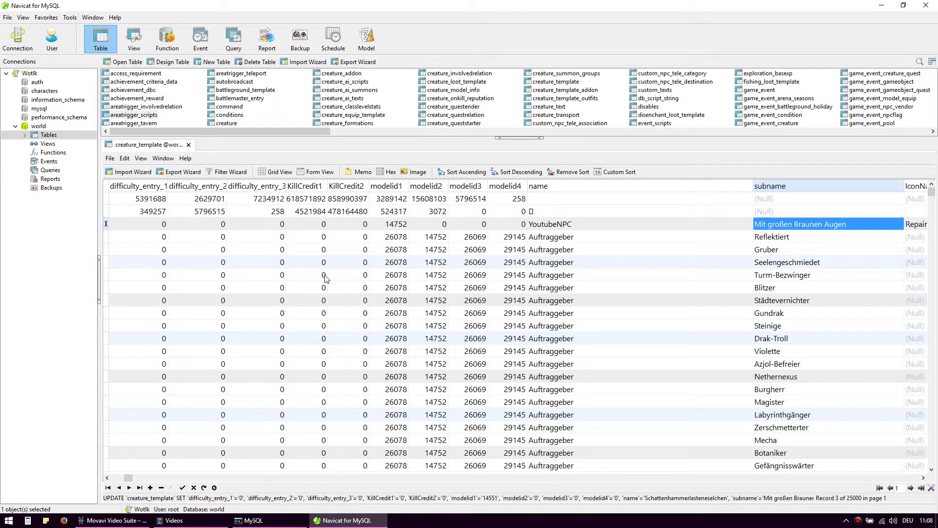
{"action": "type", "text": "Test"}
{"action": "key", "text": "Tab"}
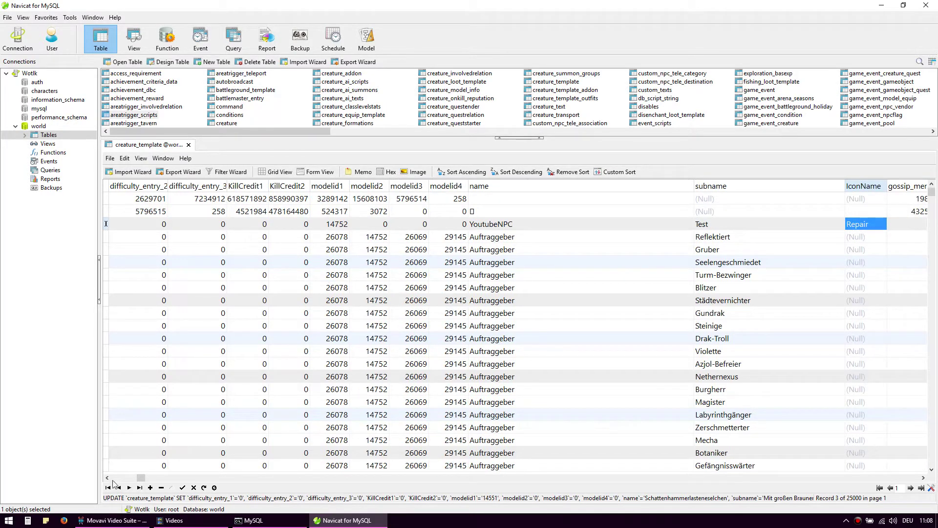
{"action": "left_click_drag", "start_coordinate": [141, 477], "coordinate": [236, 482]}
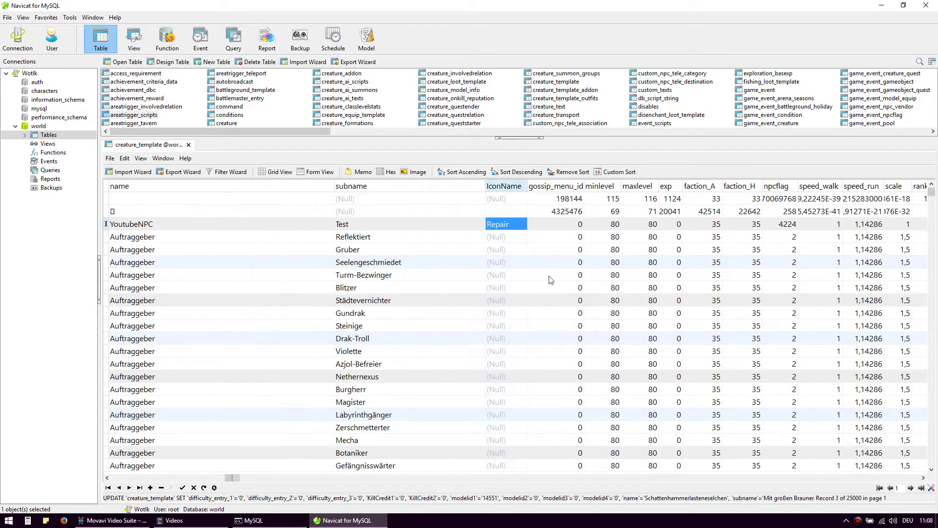
{"action": "key", "text": "Down"}
{"action": "key", "text": "Up"}
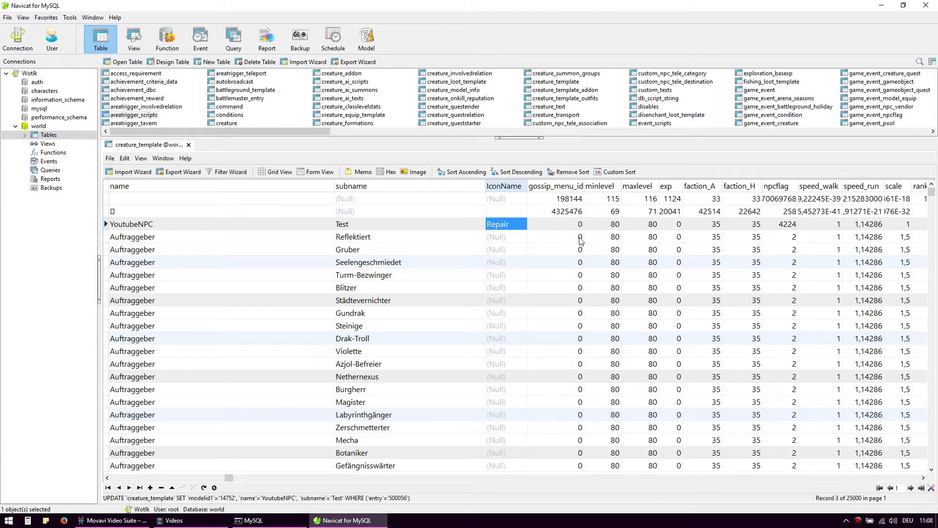
Go over YoutubeNPC's subname, IconName, gossip_menu_id, minlevel and maxlevel fields.
{"action": "key", "text": "Down"}
{"action": "key", "text": "Up"}
{"action": "key", "text": "Left"}
{"action": "key", "text": "Left"}
{"action": "key", "text": "Right"}
{"action": "key", "text": "Right"}
{"action": "key", "text": "Right"}
{"action": "key", "text": "Left"}
{"action": "key", "text": "Right"}
{"action": "key", "text": "Right"}
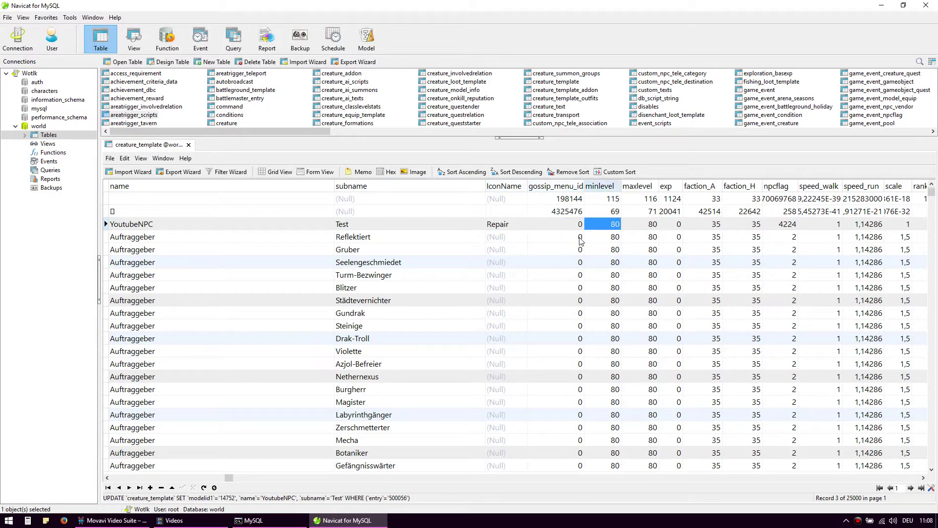
{"action": "key", "text": "Left"}
{"action": "key", "text": "Left"}
{"action": "key", "text": "Right"}
{"action": "key", "text": "Right"}
{"action": "key", "text": "Right"}
{"action": "key", "text": "Right"}
{"action": "key", "text": "Right"}
{"action": "key", "text": "Left"}
{"action": "key", "text": "Left"}
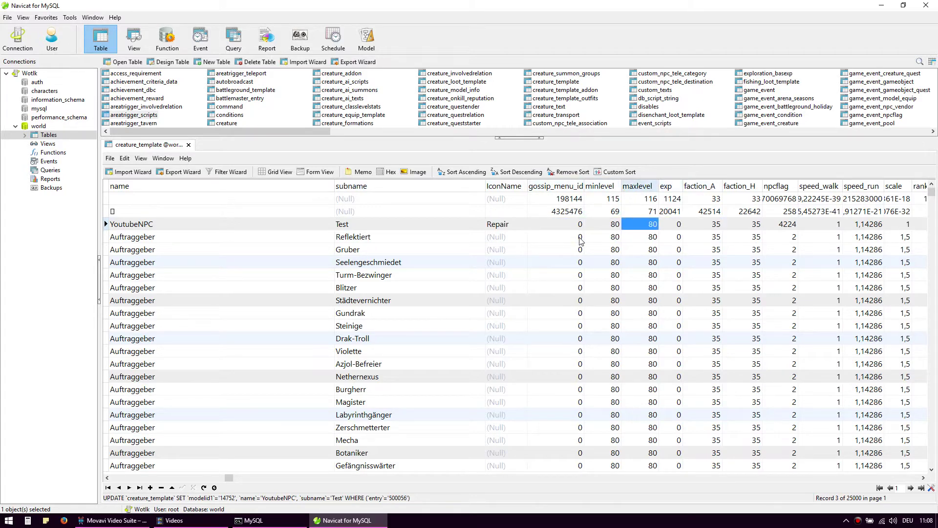
Go over YoutubeNPC's exp, faction_A and faction_H fields.
{"action": "key", "text": "Left"}
{"action": "key", "text": "Right"}
{"action": "key", "text": "Right"}
{"action": "key", "text": "Right"}
{"action": "key", "text": "Right"}
{"action": "key", "text": "Right"}
{"action": "key", "text": "Right"}
{"action": "key", "text": "Right"}
{"action": "key", "text": "Left"}
{"action": "key", "text": "Left"}
{"action": "key", "text": "Left"}
{"action": "key", "text": "Left"}
{"action": "key", "text": "Right"}
{"action": "key", "text": "Left"}
{"action": "key", "text": "Right"}
{"action": "key", "text": "Left"}
{"action": "key", "text": "Right"}
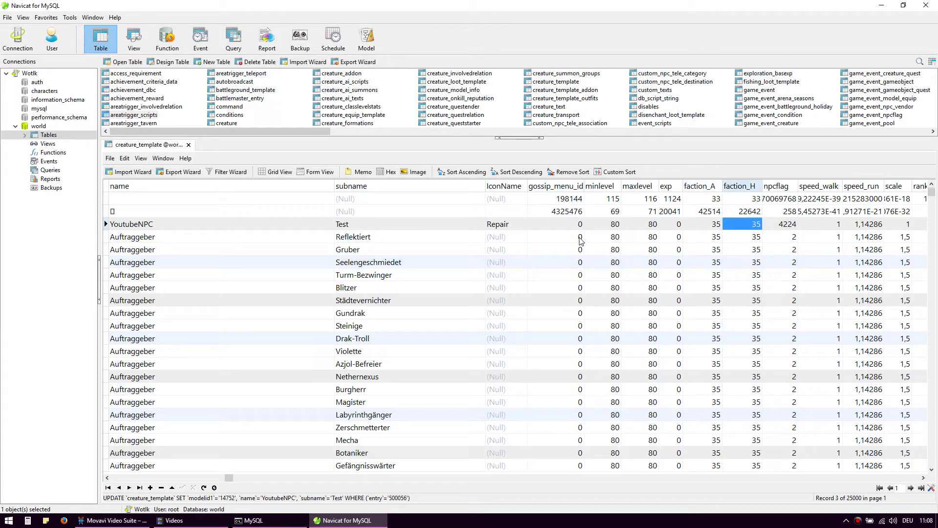
{"action": "key", "text": "Left"}
{"action": "key", "text": "Right"}
{"action": "key", "text": "Left"}
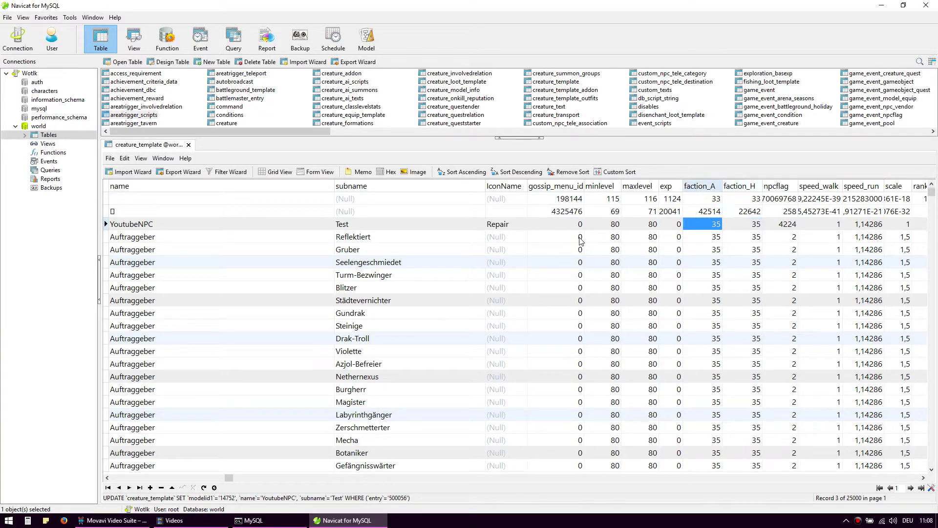
{"action": "key", "text": "Right"}
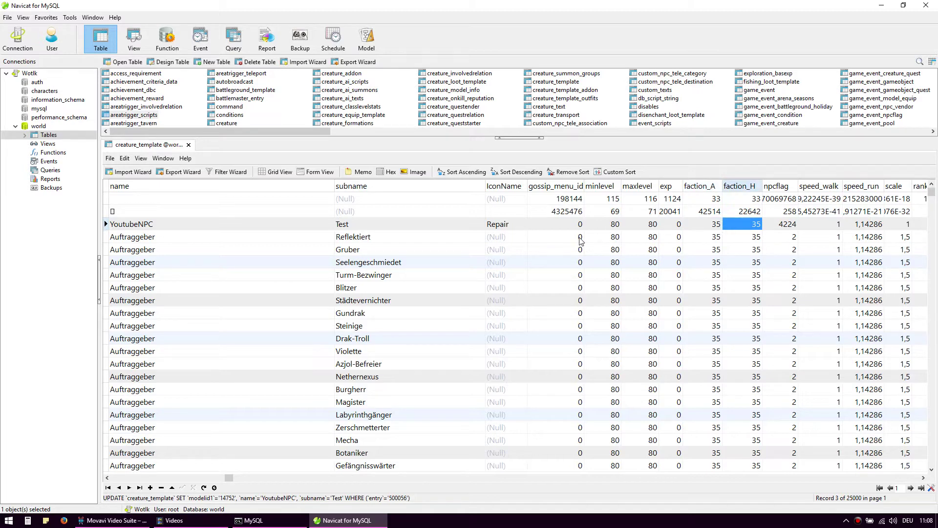
Go over YoutubeNPC's npcflag, speed_walk, speed_run, scale and rank fields.
{"action": "key", "text": "Right"}
{"action": "key", "text": "Right"}
{"action": "key", "text": "Left"}
{"action": "key", "text": "Right"}
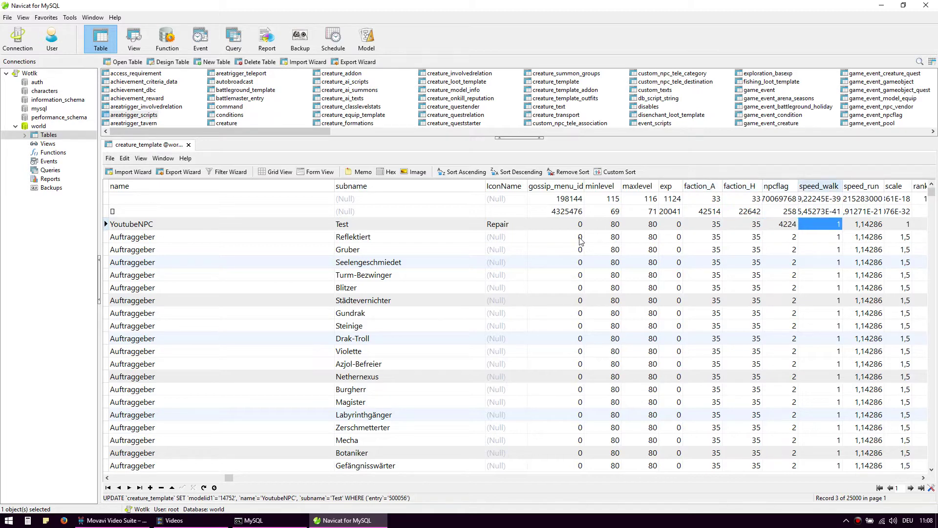
{"action": "key", "text": "Right"}
{"action": "key", "text": "Right"}
{"action": "key", "text": "Right"}
{"action": "key", "text": "Right"}
{"action": "key", "text": "Right"}
{"action": "key", "text": "Left"}
{"action": "key", "text": "Left"}
{"action": "key", "text": "Left"}
{"action": "key", "text": "Left"}
{"action": "key", "text": "Left"}
{"action": "key", "text": "Left"}
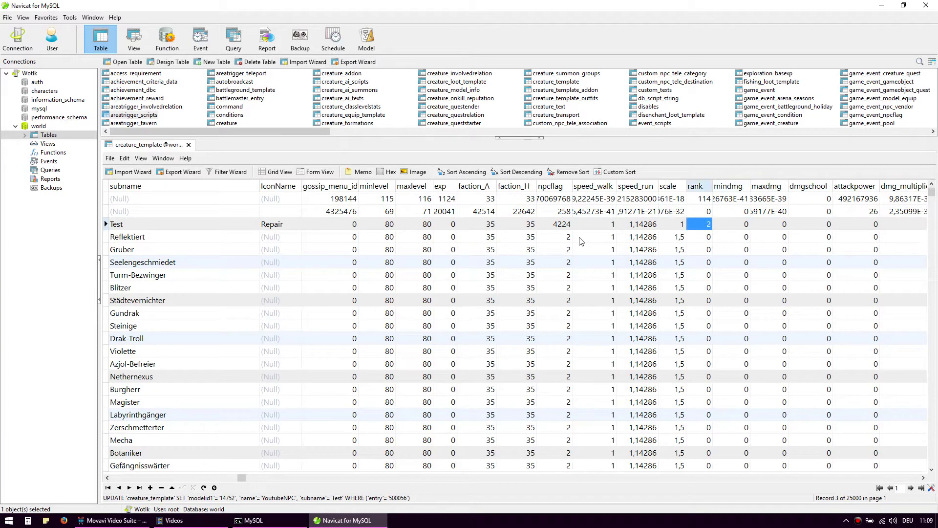
{"action": "key", "text": "Down"}
{"action": "key", "text": "Up"}
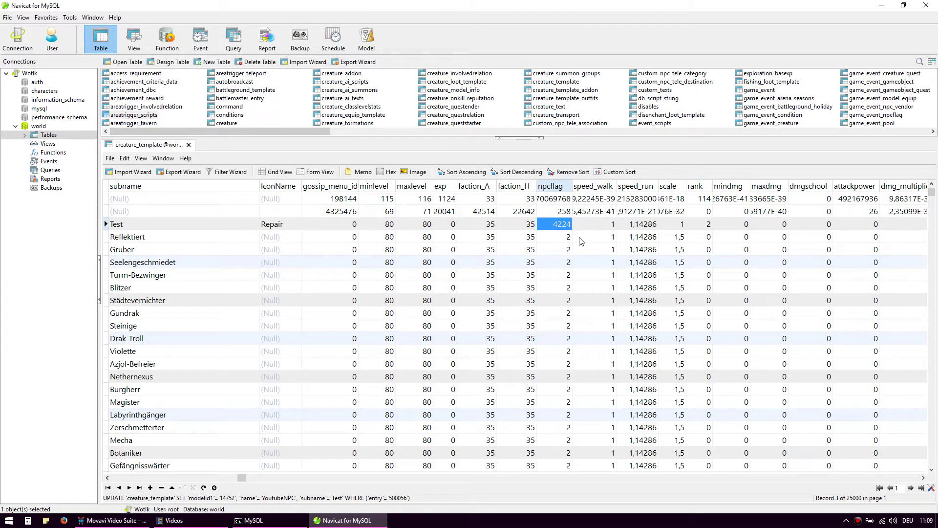
{"action": "key", "text": "Right"}
{"action": "key", "text": "Right"}
{"action": "key", "text": "Right"}
{"action": "key", "text": "Right"}
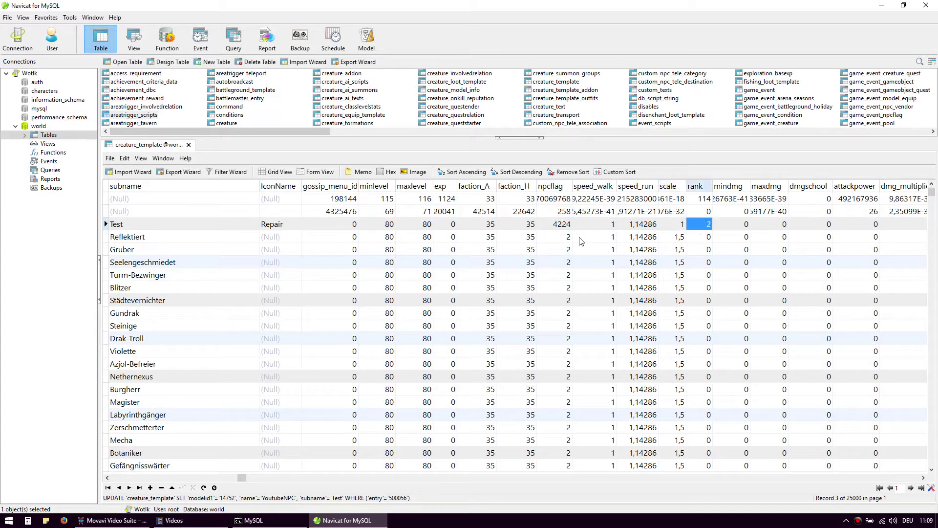
Review YoutubeNPC's damage and attack fields from mindmg through to unit_class.
{"action": "key", "text": "Left"}
{"action": "key", "text": "Right"}
{"action": "key", "text": "Right"}
{"action": "key", "text": "Right"}
{"action": "key", "text": "Right"}
{"action": "key", "text": "Right"}
{"action": "key", "text": "Right"}
{"action": "key", "text": "Right"}
{"action": "key", "text": "Right"}
{"action": "key", "text": "Right"}
{"action": "key", "text": "Right"}
{"action": "key", "text": "Right"}
{"action": "key", "text": "Right"}
{"action": "key", "text": "Right"}
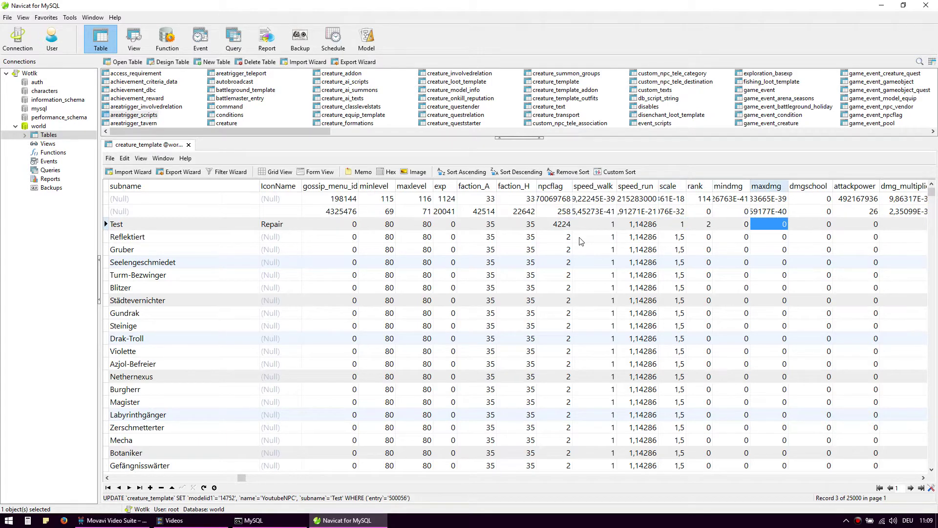
{"action": "key", "text": "Left"}
{"action": "key", "text": "Left"}
{"action": "key", "text": "Left"}
{"action": "key", "text": "Left"}
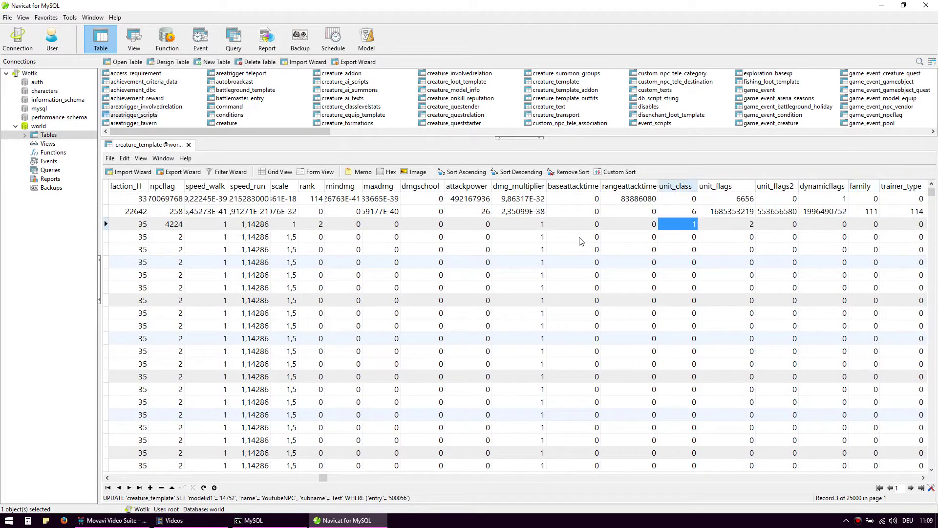
Review YoutubeNPC's fields from unit_flags through the family, trainer and ranged damage columns to type.
{"action": "key", "text": "Right"}
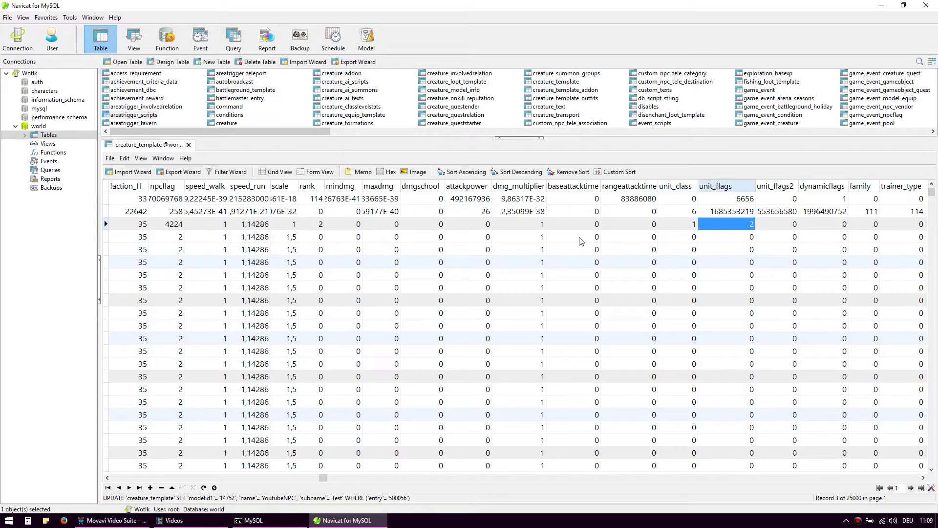
{"action": "key", "text": "Left"}
{"action": "key", "text": "Left"}
{"action": "key", "text": "Left"}
{"action": "key", "text": "Right"}
{"action": "key", "text": "Right"}
{"action": "key", "text": "Right"}
{"action": "key", "text": "Right"}
{"action": "key", "text": "Right"}
{"action": "key", "text": "Right"}
{"action": "key", "text": "Right"}
{"action": "key", "text": "Right"}
{"action": "key", "text": "Right"}
{"action": "key", "text": "Right"}
{"action": "key", "text": "Right"}
{"action": "key", "text": "Right"}
{"action": "key", "text": "Right"}
{"action": "key", "text": "Right"}
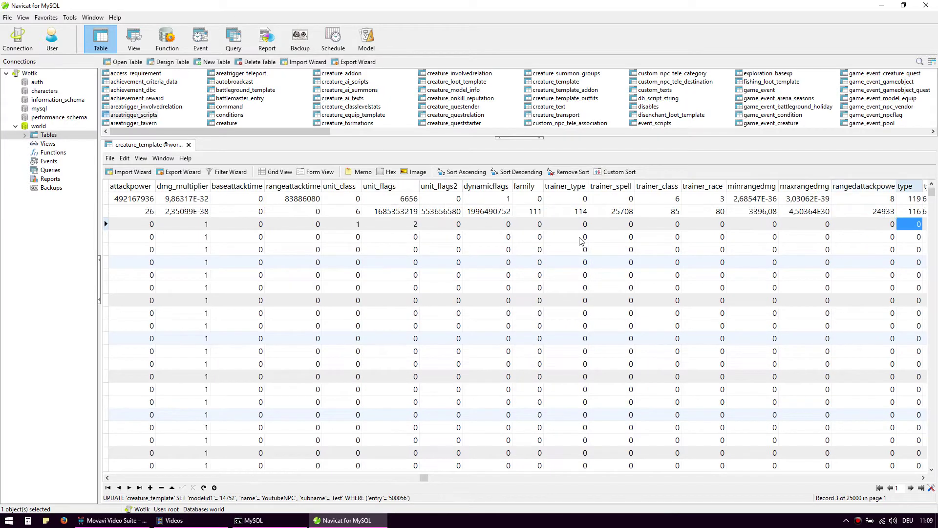
Review YoutubeNPC's type_flags, loot, resistance and spell fields.
{"action": "key", "text": "Right"}
{"action": "key", "text": "Right"}
{"action": "key", "text": "Right"}
{"action": "key", "text": "Right"}
{"action": "key", "text": "Right"}
{"action": "key", "text": "Right"}
{"action": "key", "text": "Right"}
{"action": "key", "text": "Right"}
{"action": "key", "text": "Right"}
{"action": "key", "text": "Right"}
{"action": "key", "text": "Right"}
{"action": "key", "text": "Right"}
{"action": "key", "text": "Right"}
{"action": "key", "text": "Right"}
{"action": "key", "text": "Right"}
{"action": "key", "text": "Right"}
{"action": "key", "text": "Right"}
{"action": "key", "text": "Right"}
{"action": "key", "text": "Right"}
{"action": "key", "text": "Right"}
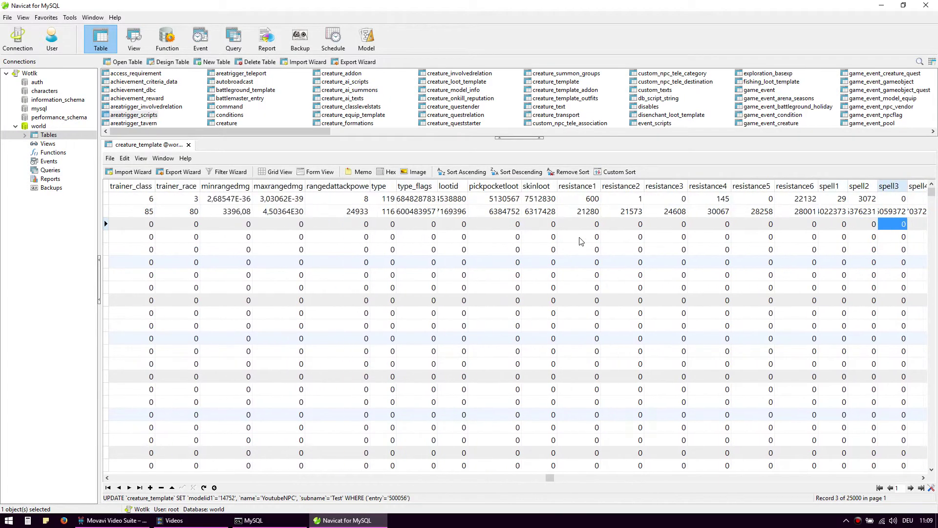
{"action": "key", "text": "Left"}
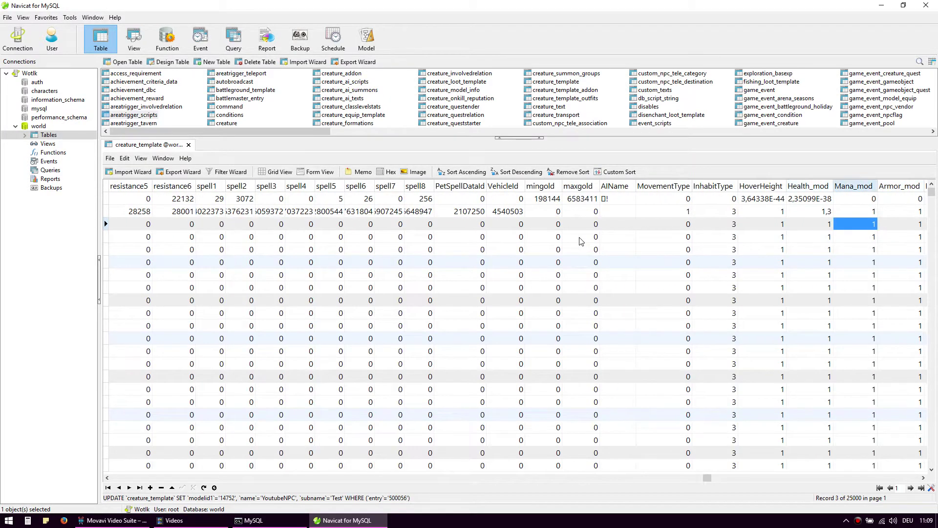
Review YoutubeNPC's remaining fields from Mana_mod through the questItem and ScriptName columns to WDBVerified.
{"action": "key", "text": "Right"}
{"action": "key", "text": "Right"}
{"action": "key", "text": "Right"}
{"action": "key", "text": "Right"}
{"action": "key", "text": "Right"}
{"action": "key", "text": "Right"}
{"action": "key", "text": "Right"}
{"action": "key", "text": "Right"}
{"action": "key", "text": "Right"}
{"action": "key", "text": "Right"}
{"action": "key", "text": "Right"}
{"action": "key", "text": "Right"}
{"action": "key", "text": "Right"}
{"action": "key", "text": "Right"}
{"action": "key", "text": "Right"}
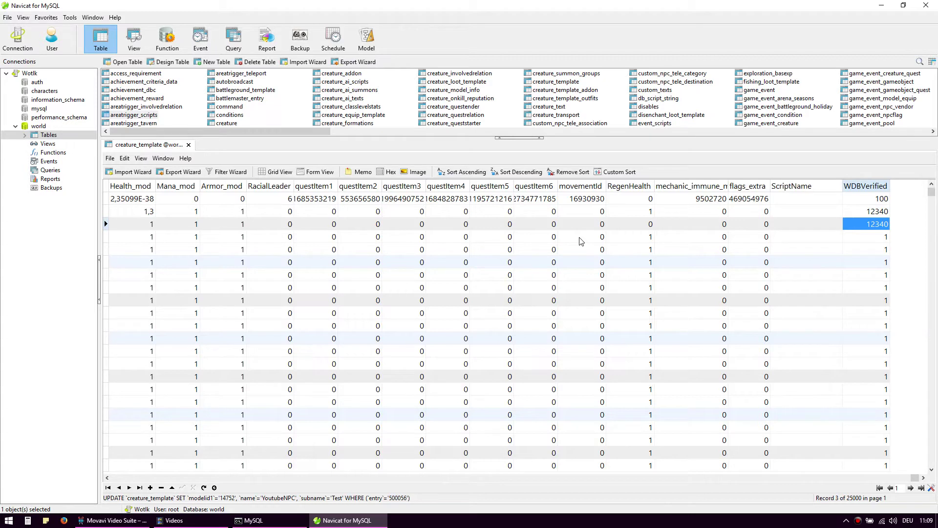
Compare YoutubeNPC's WDBVerified field with the records around it, and return to the entry column.
{"action": "key", "text": "Down"}
{"action": "key", "text": "Up"}
{"action": "key", "text": "Left"}
{"action": "key", "text": "Right"}
{"action": "key", "text": "Down"}
{"action": "key", "text": "Down"}
{"action": "key", "text": "Down"}
{"action": "key", "text": "Down"}
{"action": "key", "text": "Down"}
{"action": "key", "text": "Up"}
{"action": "key", "text": "Up"}
{"action": "key", "text": "Up"}
{"action": "key", "text": "Up"}
{"action": "key", "text": "Up"}
{"action": "key", "text": "Down"}
{"action": "key", "text": "Up"}
{"action": "key", "text": "Left"}
{"action": "key", "text": "Right"}
{"action": "key", "text": "Home"}
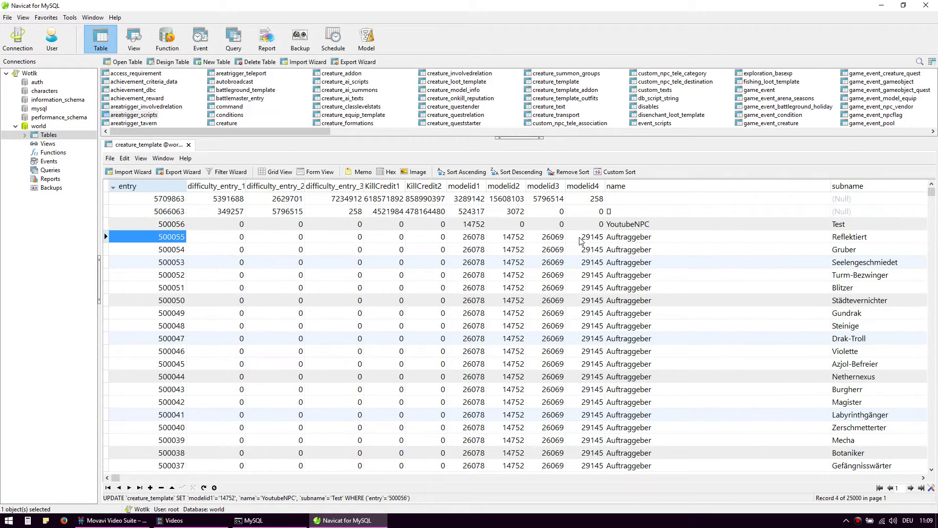
{"action": "key", "text": "Right"}
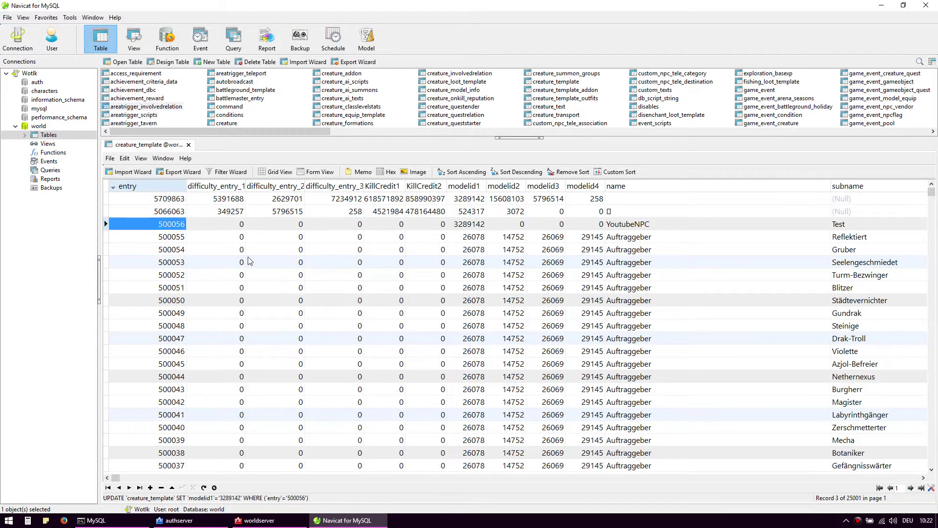
Minimise the database window and shut down the running worldserver.
{"action": "left_click", "coordinate": [884, 5]}
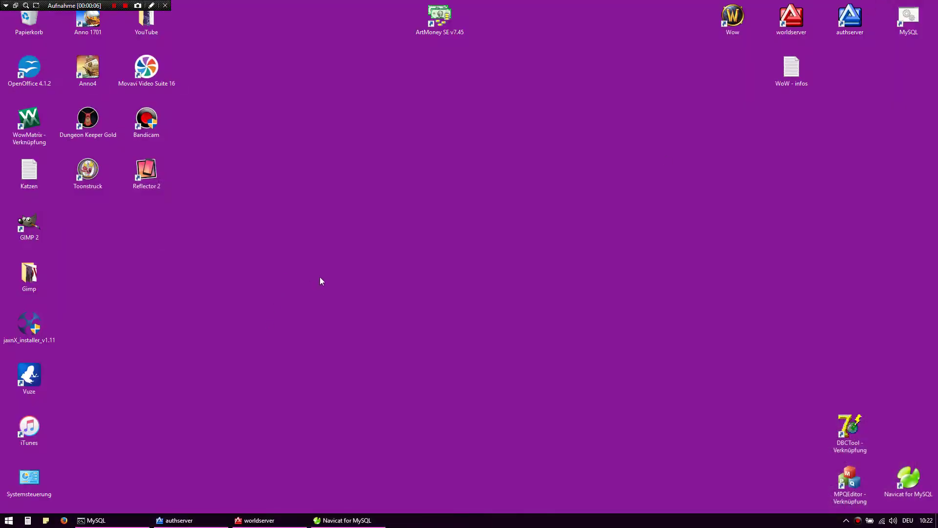
{"action": "left_click", "coordinate": [259, 520]}
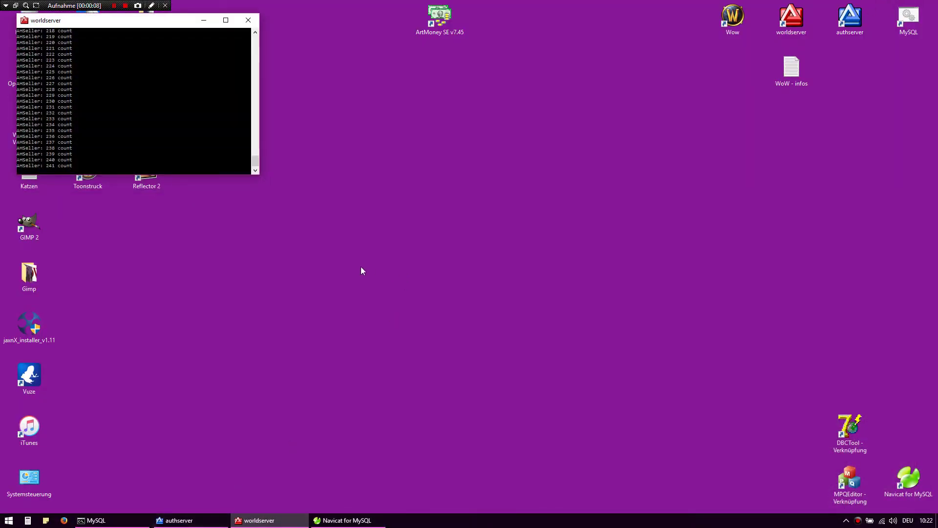
{"action": "left_click", "coordinate": [248, 20]}
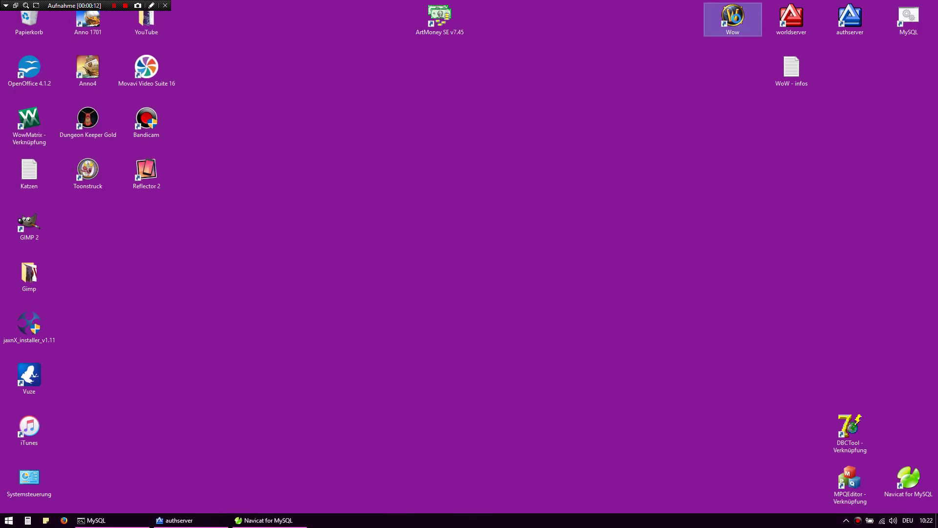
Open the Wow shortcut's file location and delete the Cache folder from WoW-Client.
{"action": "right_click", "coordinate": [744, 20]}
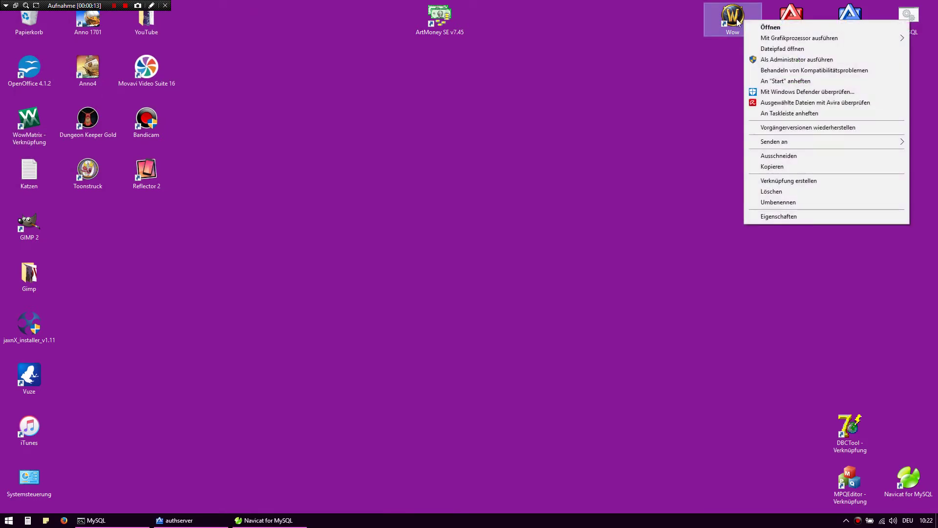
{"action": "left_click", "coordinate": [791, 49]}
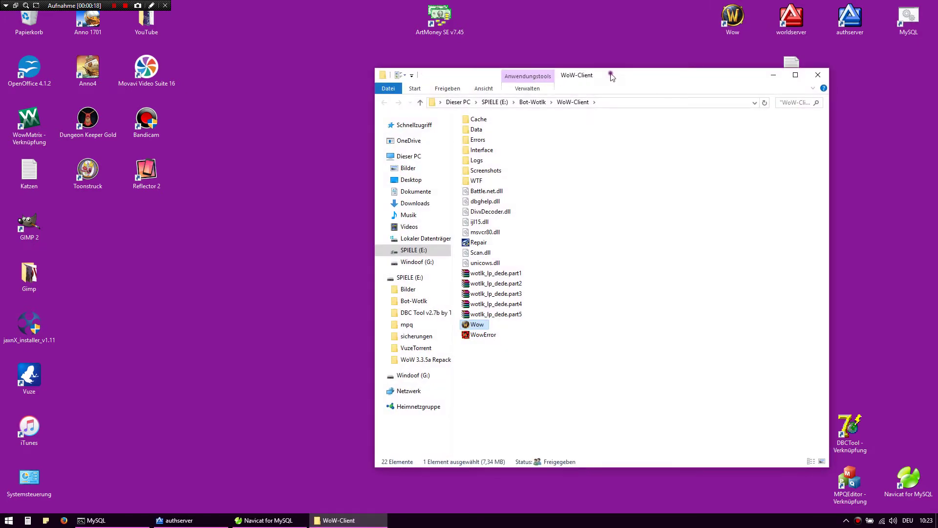
{"action": "left_click_drag", "start_coordinate": [611, 77], "coordinate": [596, 456]}
{"action": "left_click", "coordinate": [463, 498]}
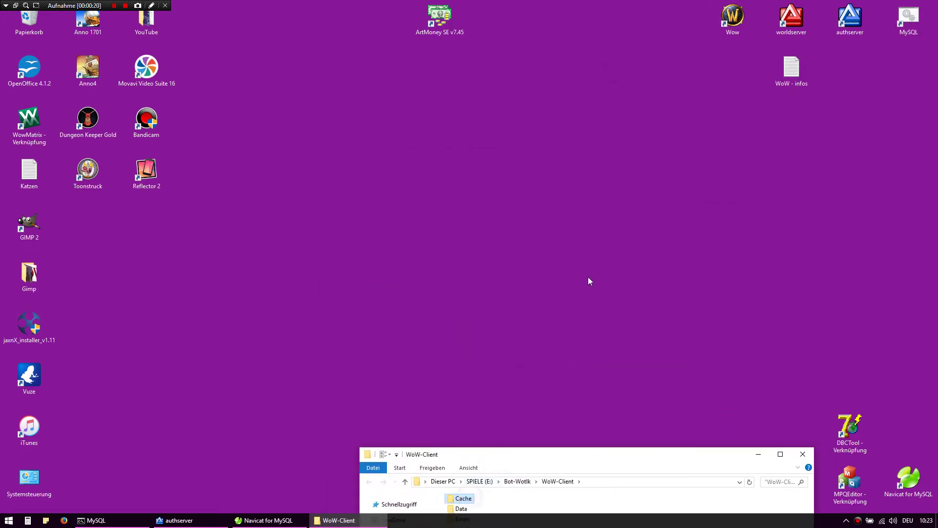
{"action": "key", "text": "Delete"}
{"action": "left_click_drag", "start_coordinate": [607, 455], "coordinate": [614, 430]}
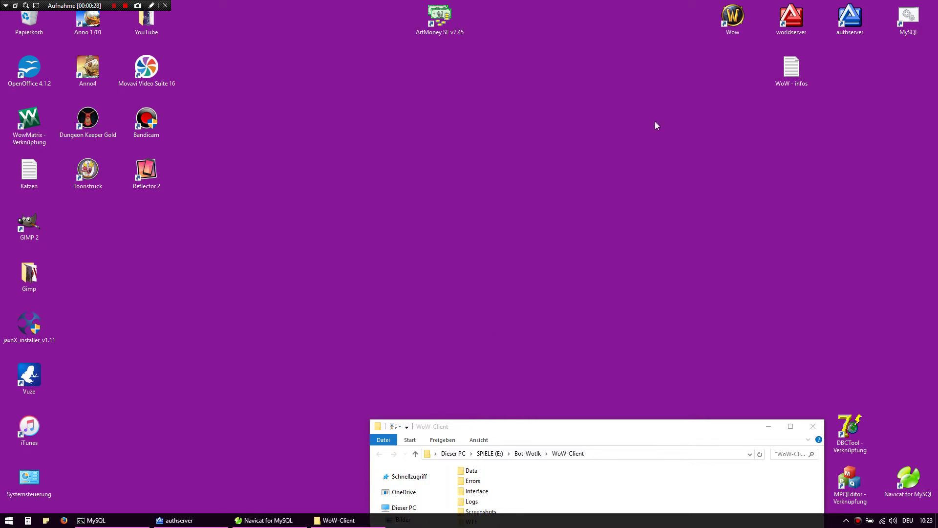
Start the worldserver again with its window minimised, and launch the Wow client.
{"action": "double_click", "coordinate": [791, 18]}
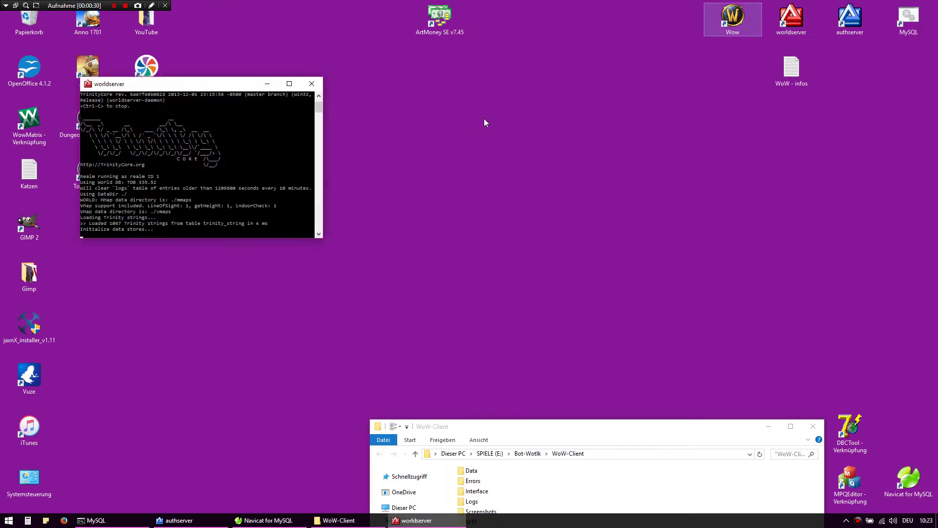
{"action": "left_click", "coordinate": [274, 83]}
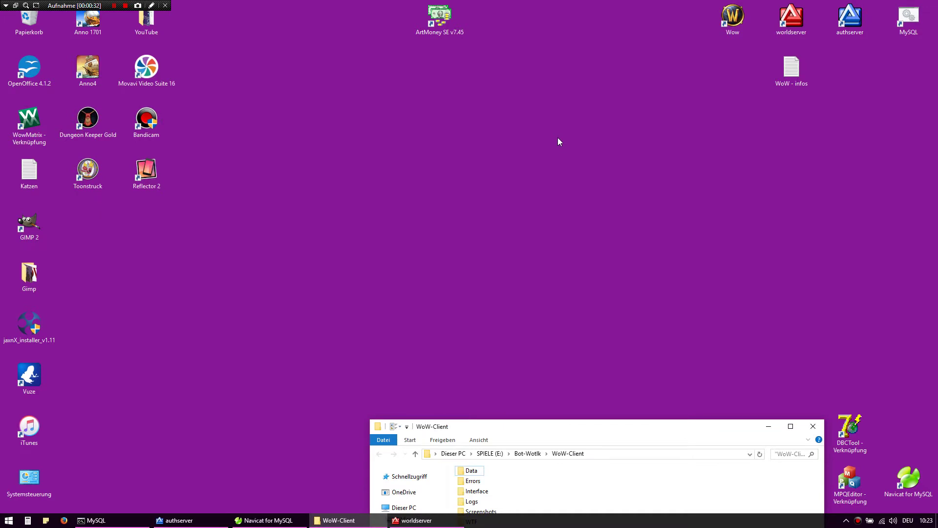
{"action": "double_click", "coordinate": [733, 19]}
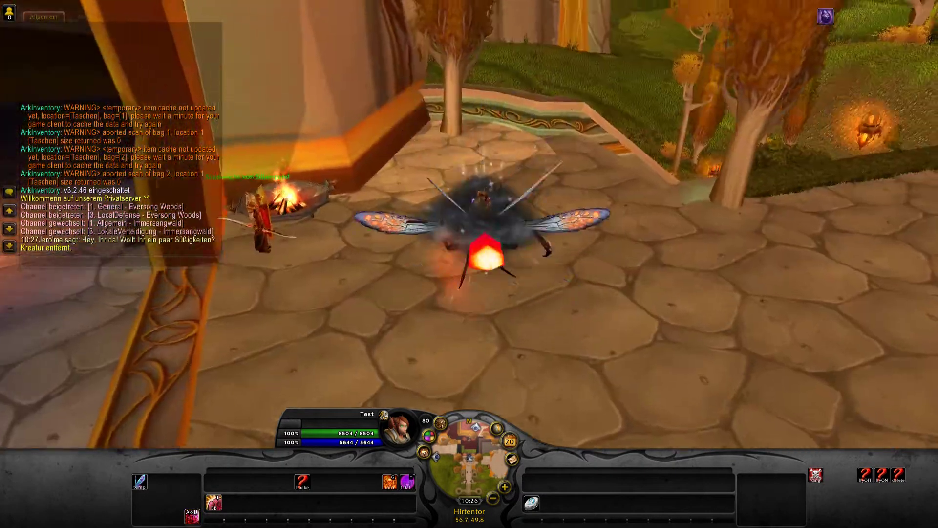
Move the character out to the open meadow and spawn the creature with the chat command .npc add 500056.
{"action": "key", "text": "w"}
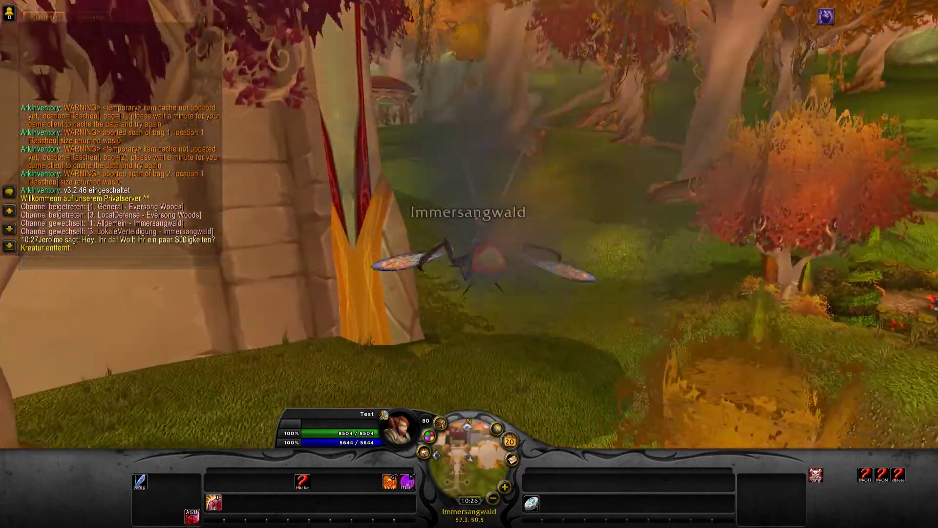
{"action": "key", "text": "w"}
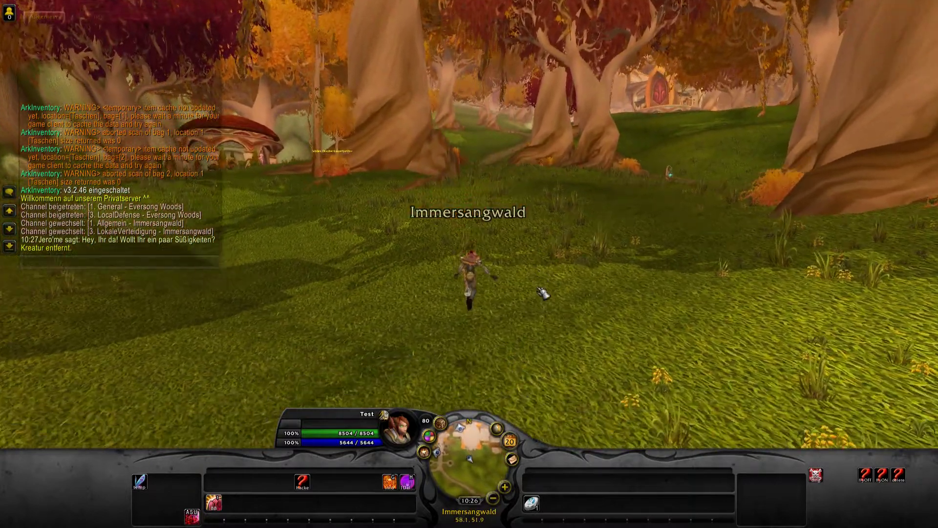
{"action": "key", "text": "Return"}
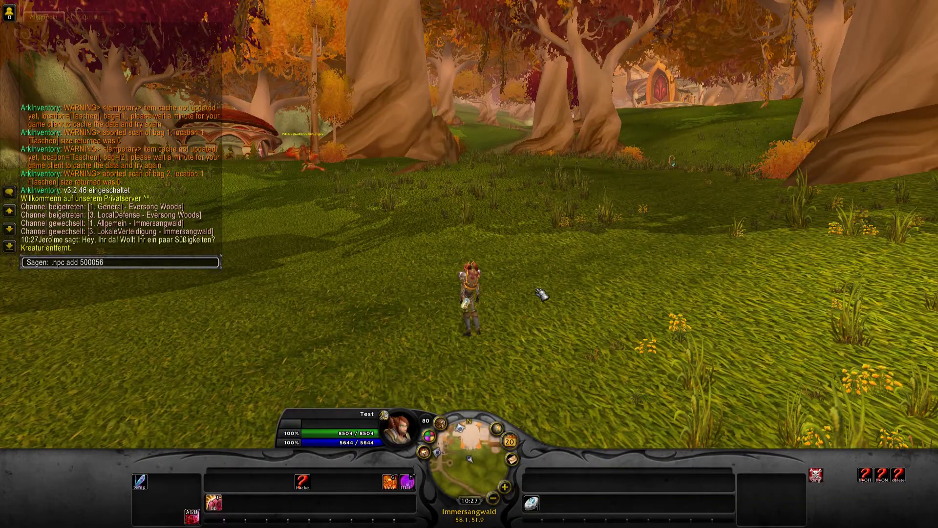
{"action": "key", "text": "Return"}
Position the character beside the spawned YoutubeNPC and open its vendor window.
{"action": "key", "text": "e"}
{"action": "left_click_drag", "start_coordinate": [549, 293], "coordinate": [524, 347]}
{"action": "key", "text": "w"}
{"action": "scroll", "coordinate": [576, 313], "scroll_direction": "up", "scroll_amount": 2}
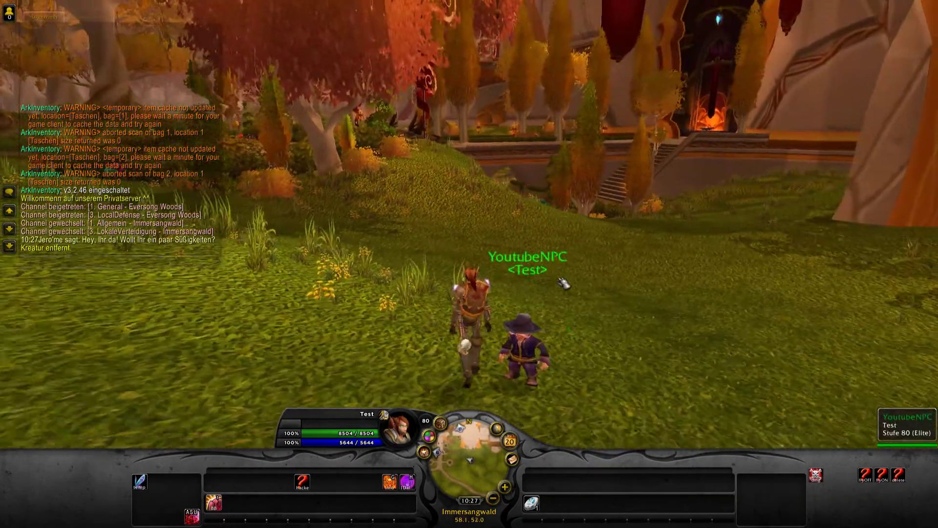
{"action": "scroll", "coordinate": [564, 283], "scroll_direction": "down", "scroll_amount": 1}
{"action": "key", "text": "space"}
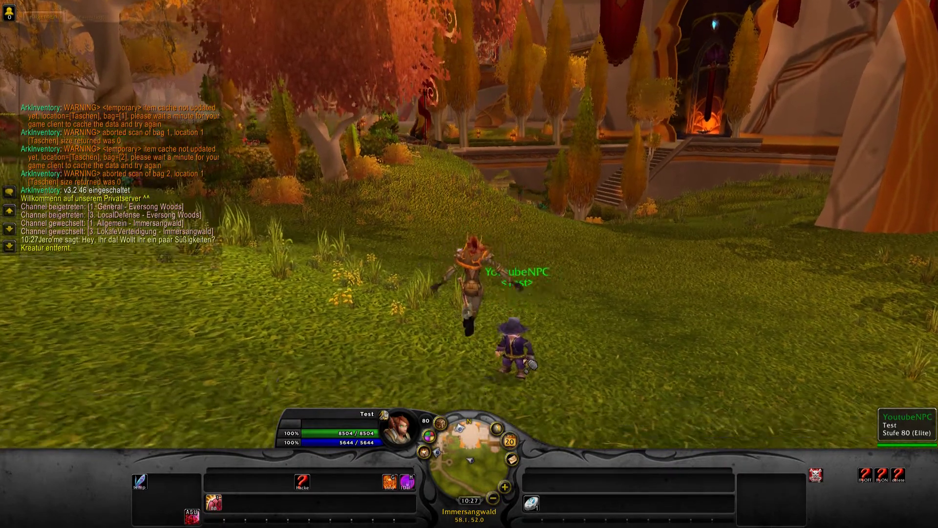
{"action": "key", "text": "d"}
{"action": "key", "text": "q"}
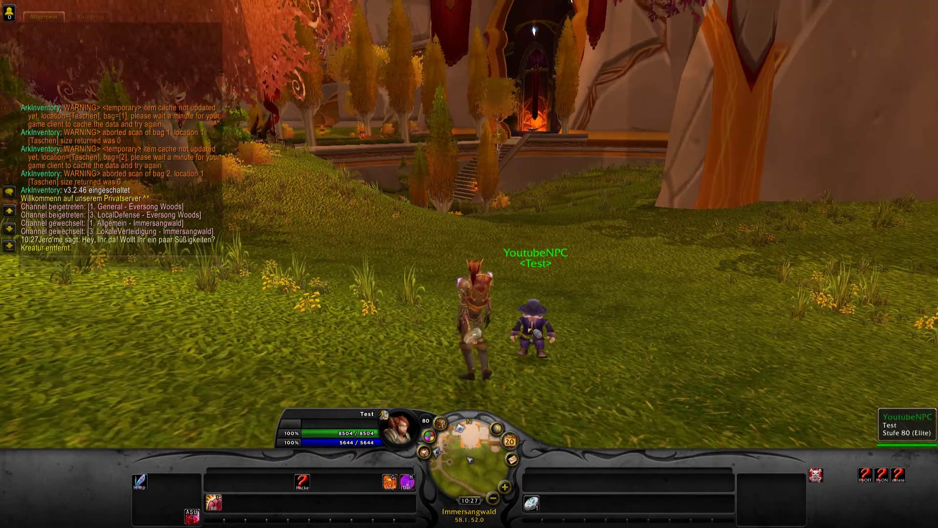
{"action": "right_click", "coordinate": [532, 331]}
{"action": "key", "text": "e"}
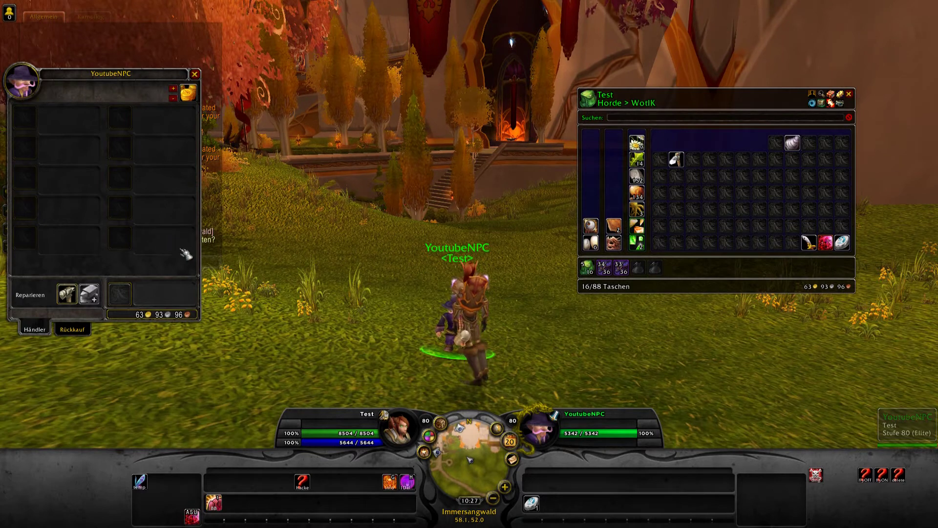
Close the vendor window and bags, and clear YoutubeNPC as the current target.
{"action": "key", "text": "space"}
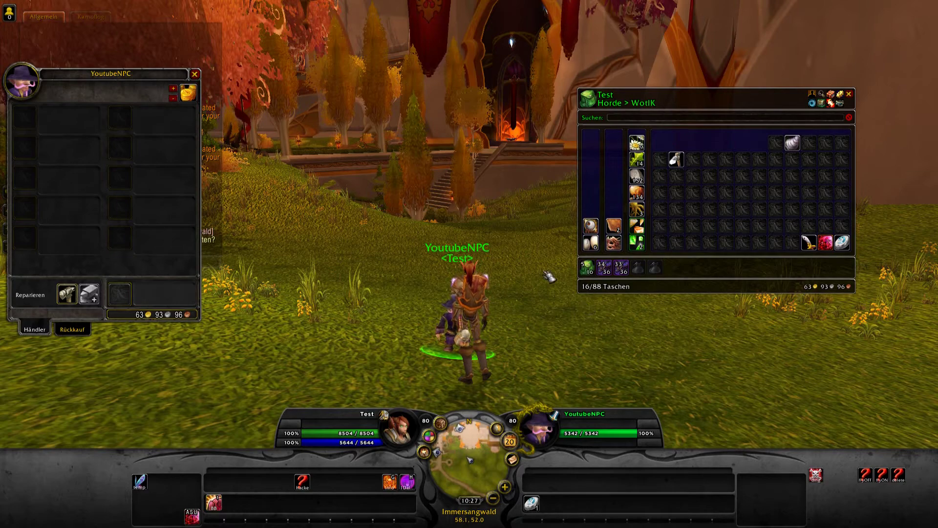
{"action": "key", "text": "Escape"}
{"action": "key", "text": "Escape"}
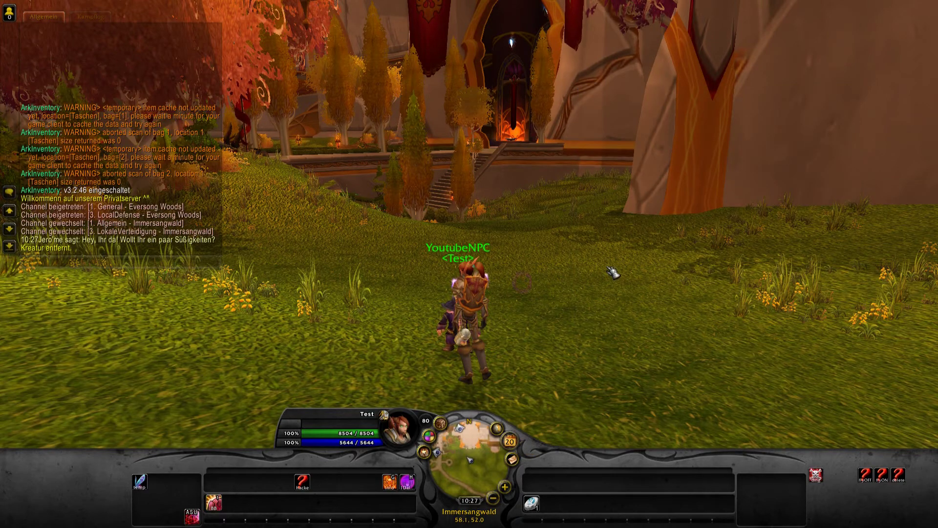
{"action": "left_click_drag", "start_coordinate": [606, 266], "coordinate": [601, 274]}
{"action": "left_click_drag", "start_coordinate": [528, 330], "coordinate": [533, 335]}
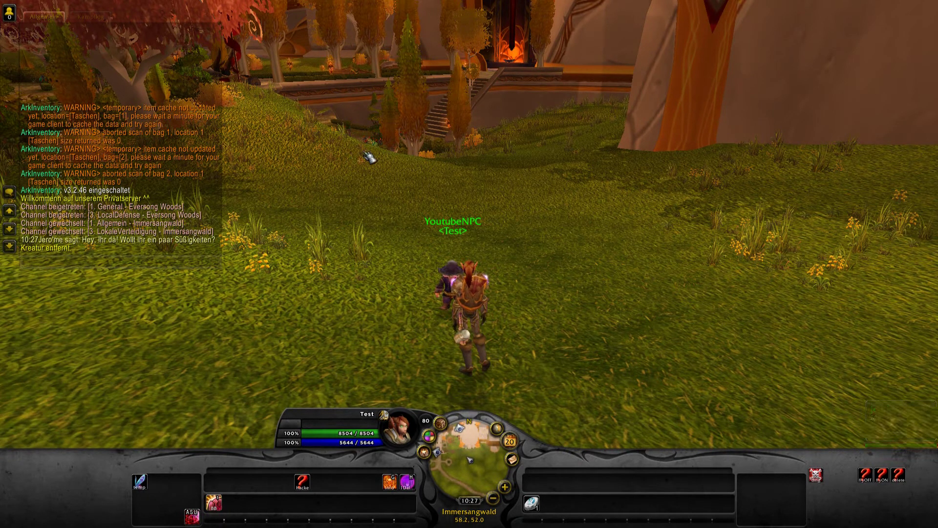
Reopen the bags in a clear area and move the tool from the lowest slot row beside the single item in the second row.
{"action": "key", "text": "b"}
{"action": "left_click_drag", "start_coordinate": [742, 112], "coordinate": [783, 166]}
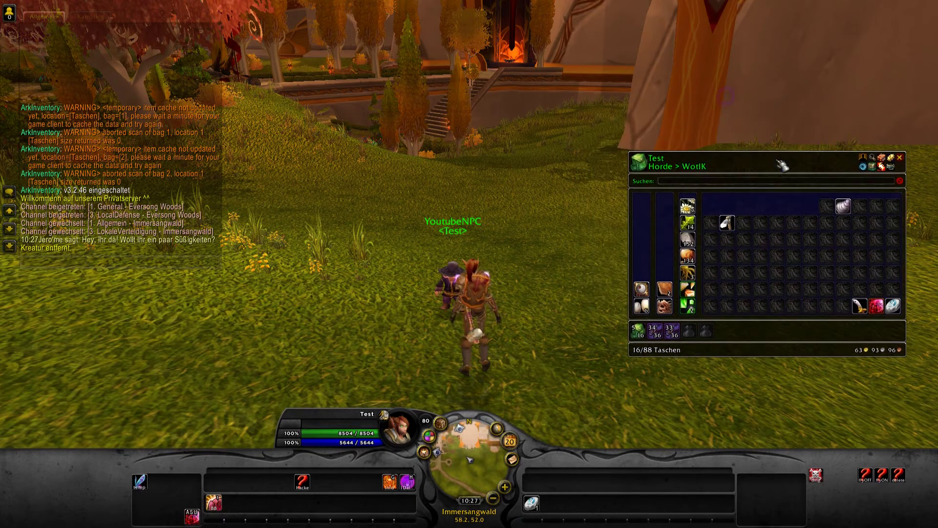
{"action": "left_click_drag", "start_coordinate": [777, 172], "coordinate": [769, 169]}
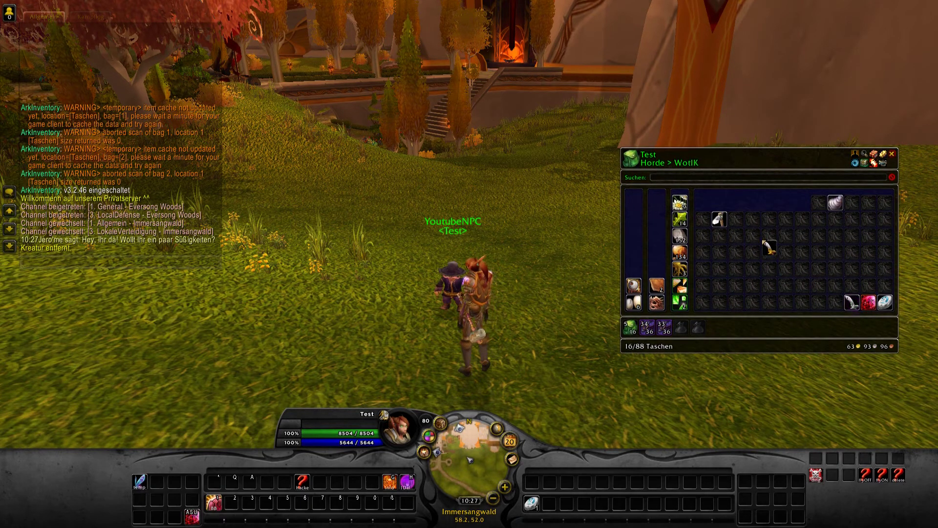
{"action": "left_click", "coordinate": [735, 219]}
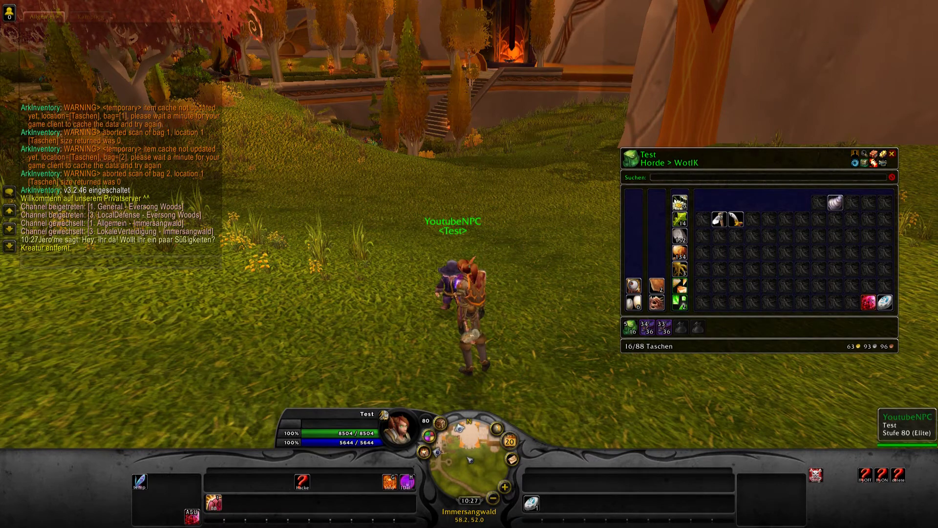
Target YoutubeNPC and add the pickaxe from the bags to its vendor list with the chat command .npc add item [Spitzhacke].
{"action": "left_click", "coordinate": [446, 293]}
{"action": "left_click_drag", "start_coordinate": [508, 205], "coordinate": [547, 222]}
{"action": "key", "text": "q"}
{"action": "key", "text": "e"}
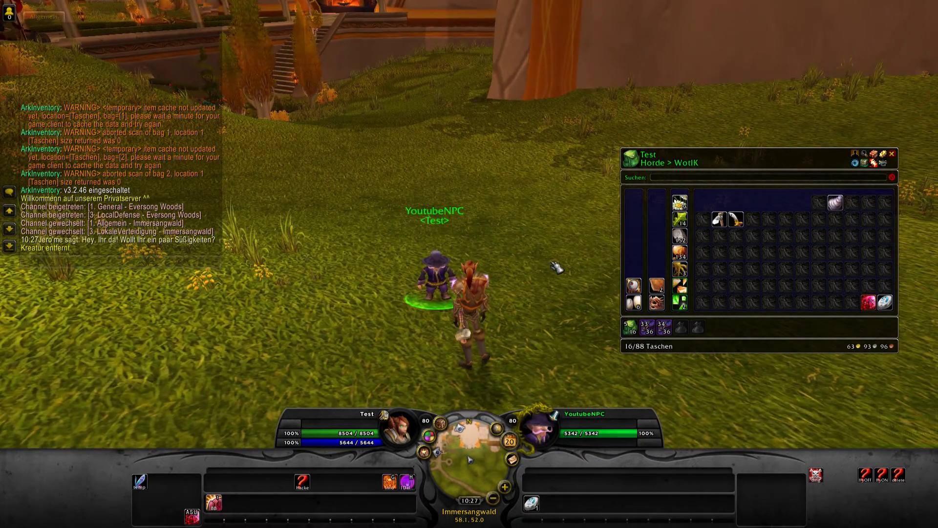
{"action": "key", "text": "Return"}
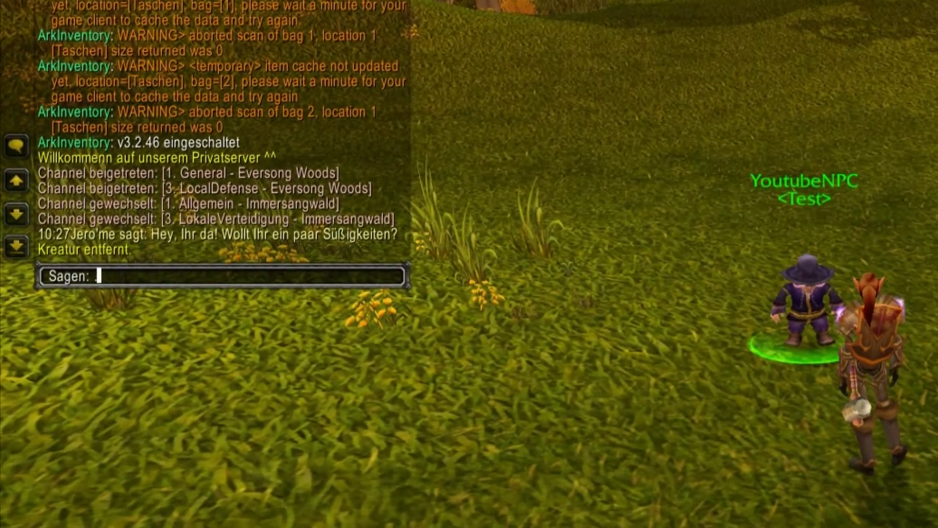
{"action": "type", "text": ".npc add item"}
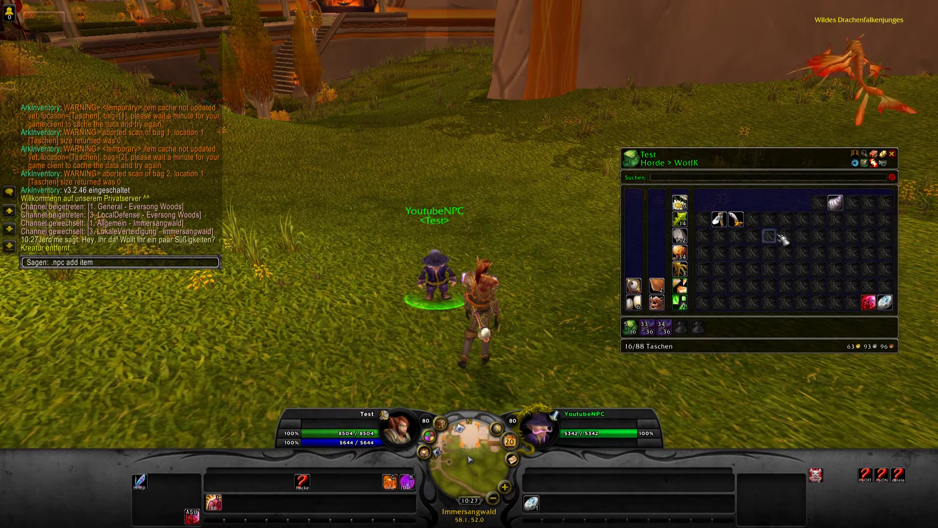
{"action": "left_click", "coordinate": [728, 223], "text": "shift"}
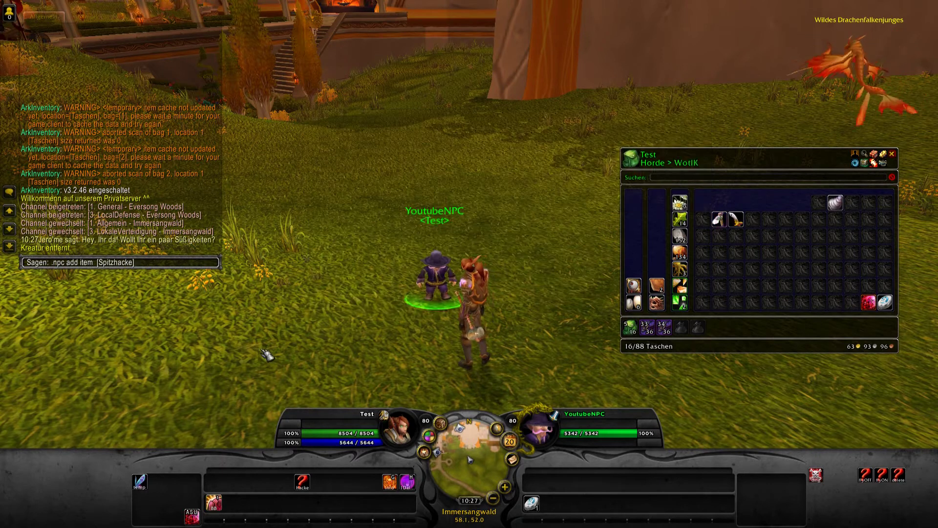
{"action": "key", "text": "Return"}
Raise the background opacity of the Allgemein chat window to the maximum and accept the colour settings.
{"action": "left_click_drag", "start_coordinate": [266, 348], "coordinate": [220, 291]}
{"action": "right_click", "coordinate": [44, 16]}
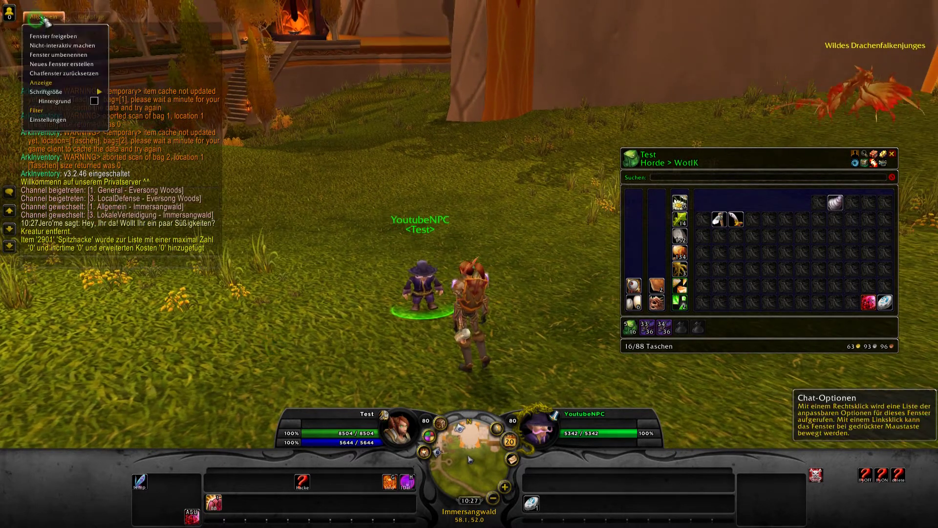
{"action": "left_click", "coordinate": [77, 103]}
{"action": "left_click_drag", "start_coordinate": [535, 253], "coordinate": [535, 234]}
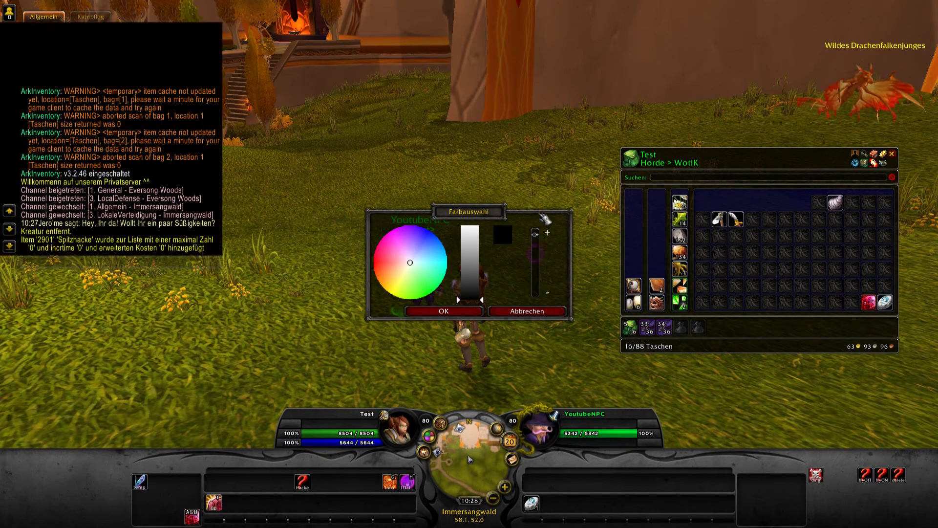
{"action": "left_click", "coordinate": [472, 311]}
{"action": "left_click_drag", "start_coordinate": [307, 318], "coordinate": [297, 303]}
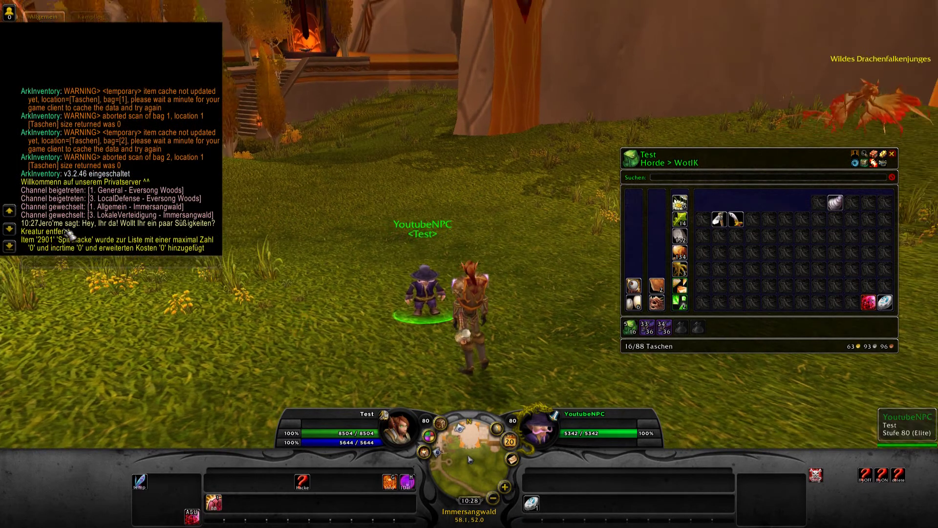